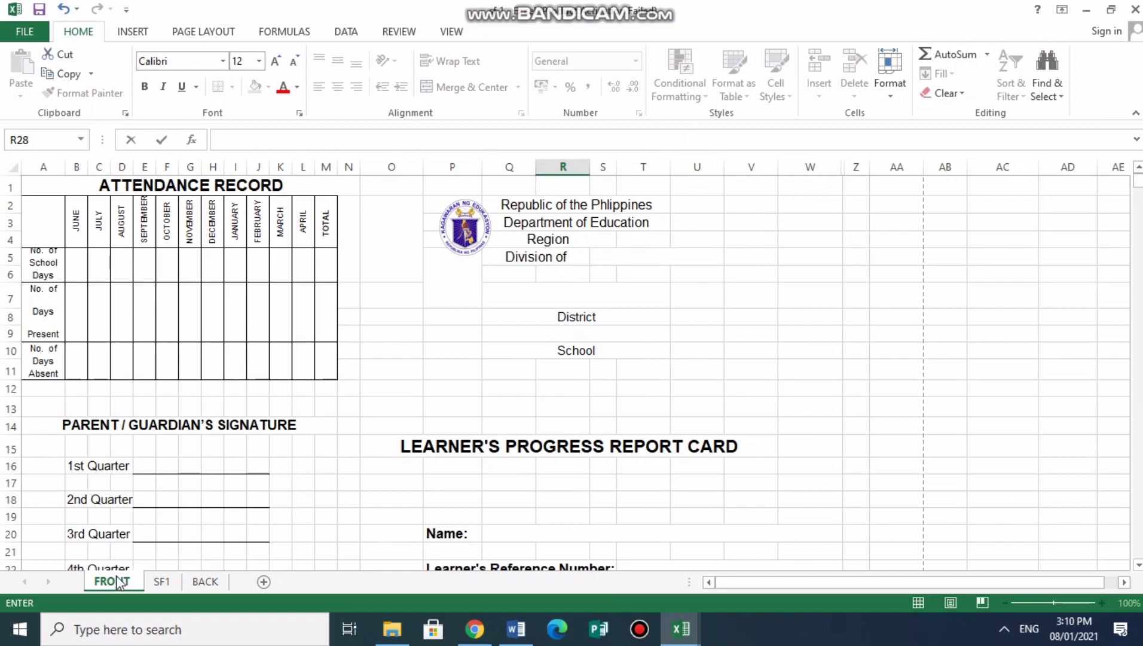
click(160, 580)
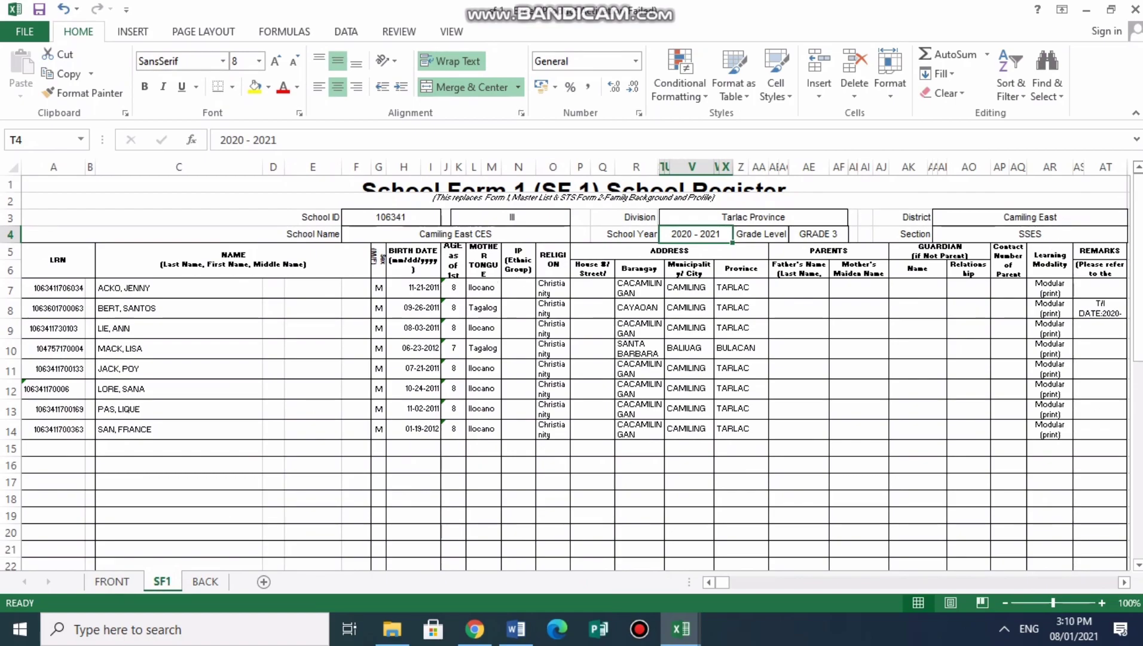
key(ctrl+Page_Up)
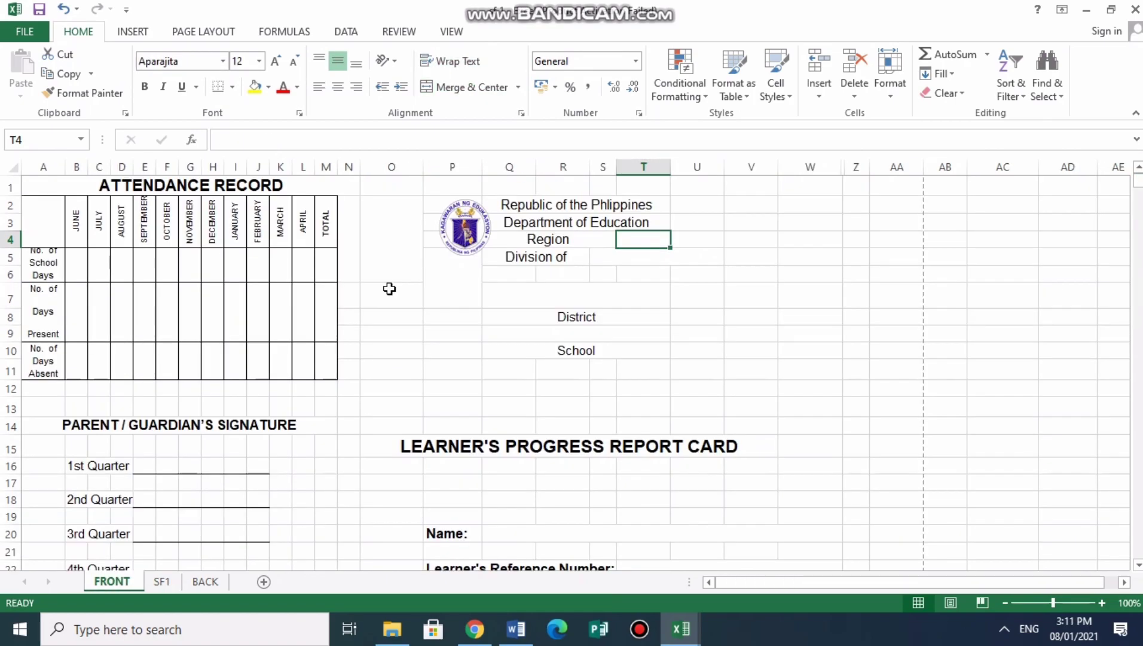
mouse_move(682, 628)
click(159, 578)
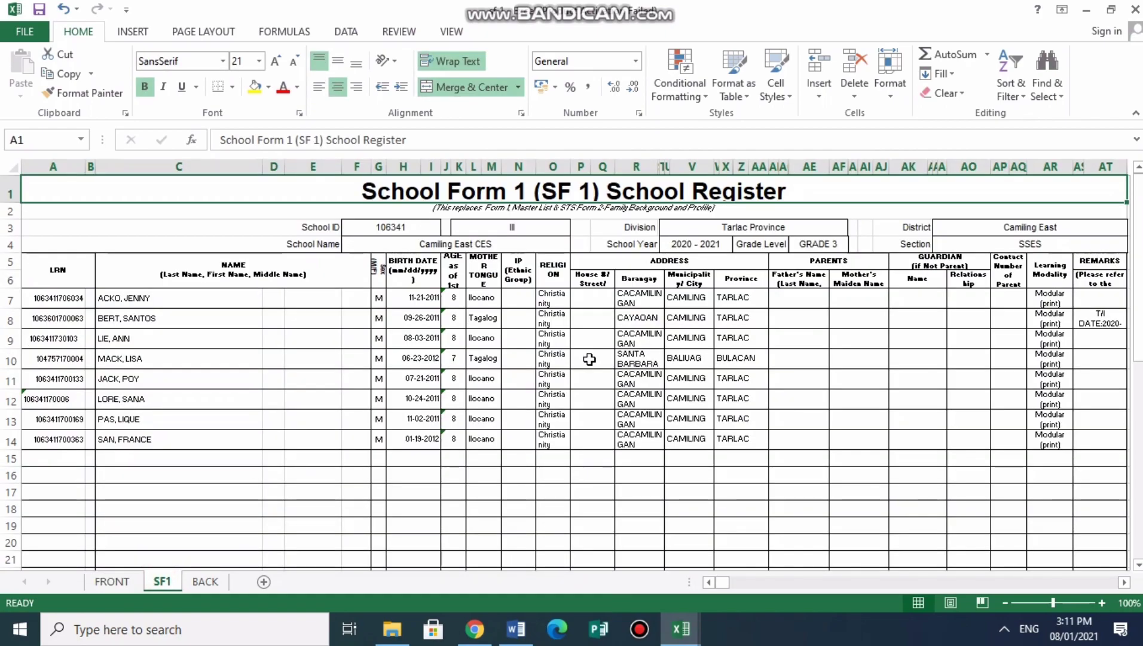
click(128, 578)
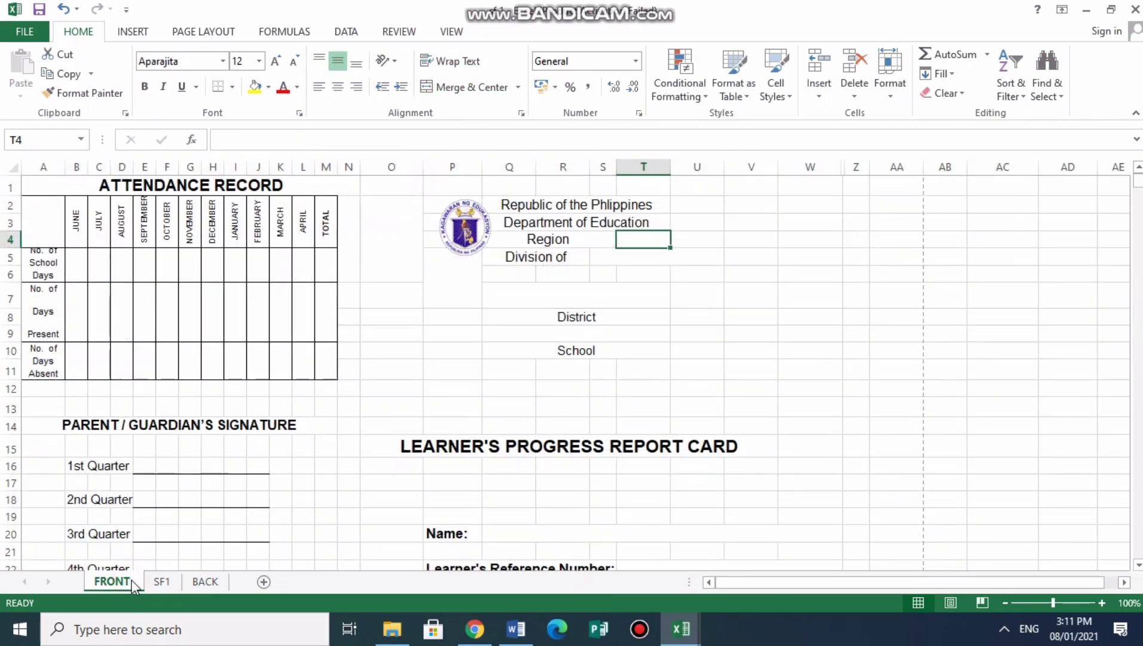
Step: Copy the region value from cell K3 of the SF1 sheet and paste it as a link into cell T4 beside Region on FRONT
click(165, 581)
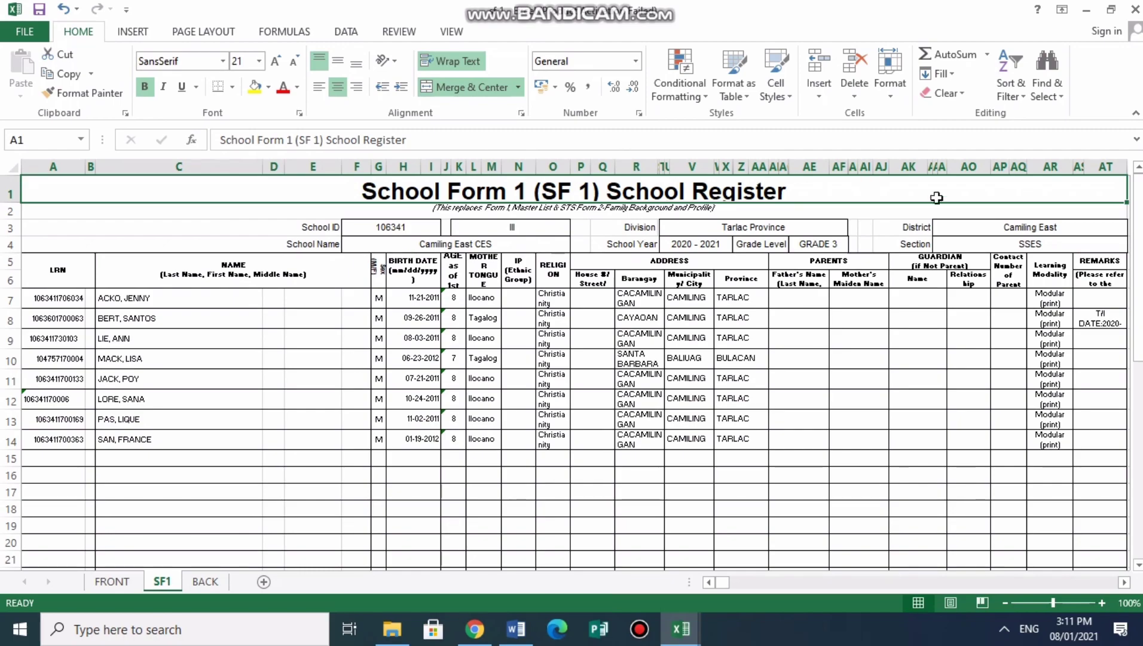
click(524, 226)
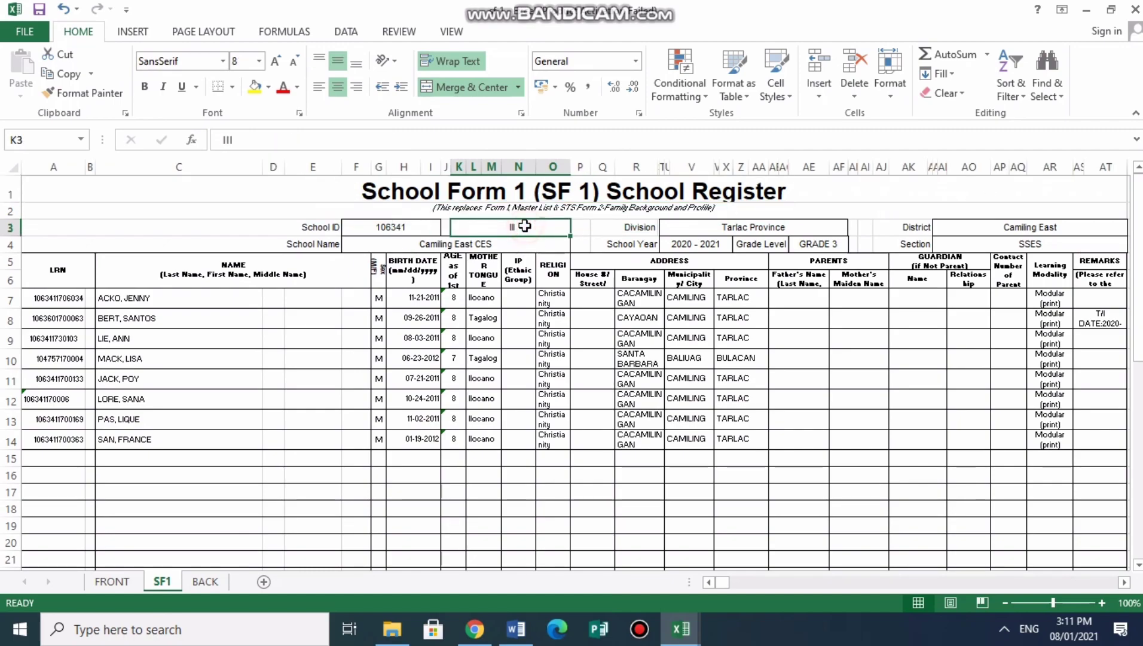
key(ctrl+c)
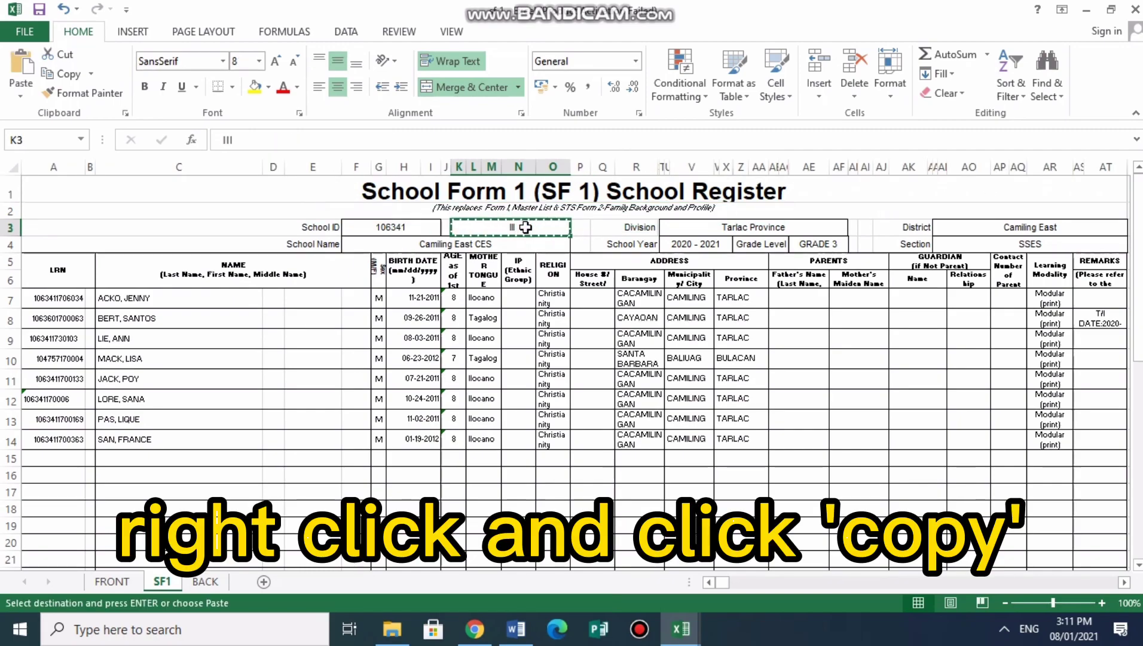
click(112, 581)
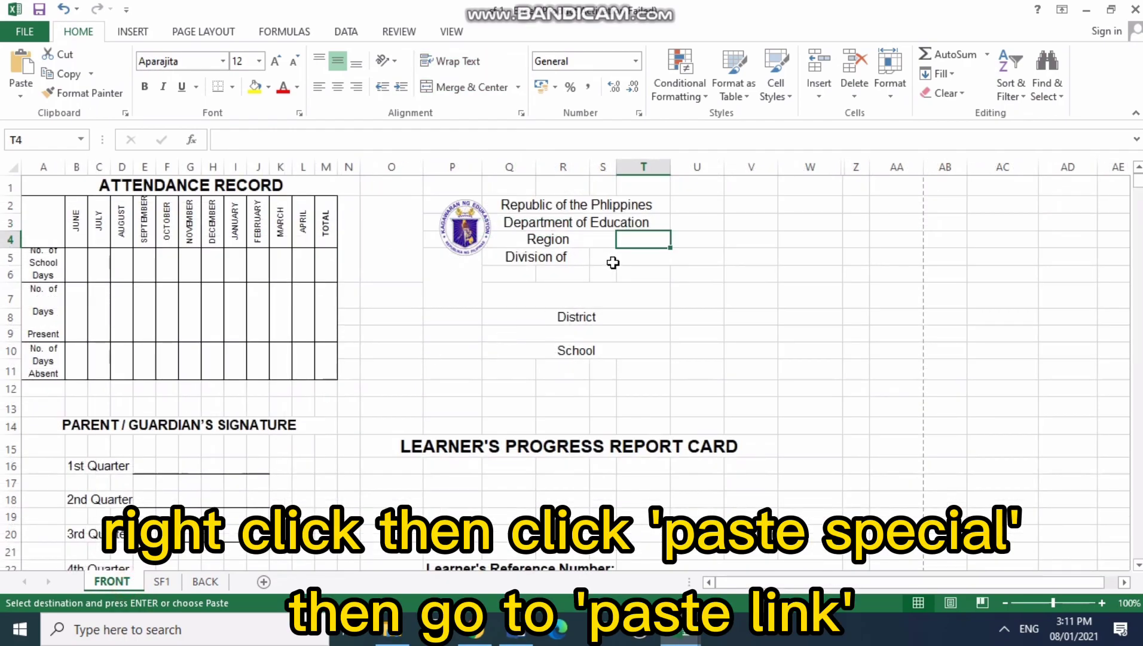
right_click(641, 242)
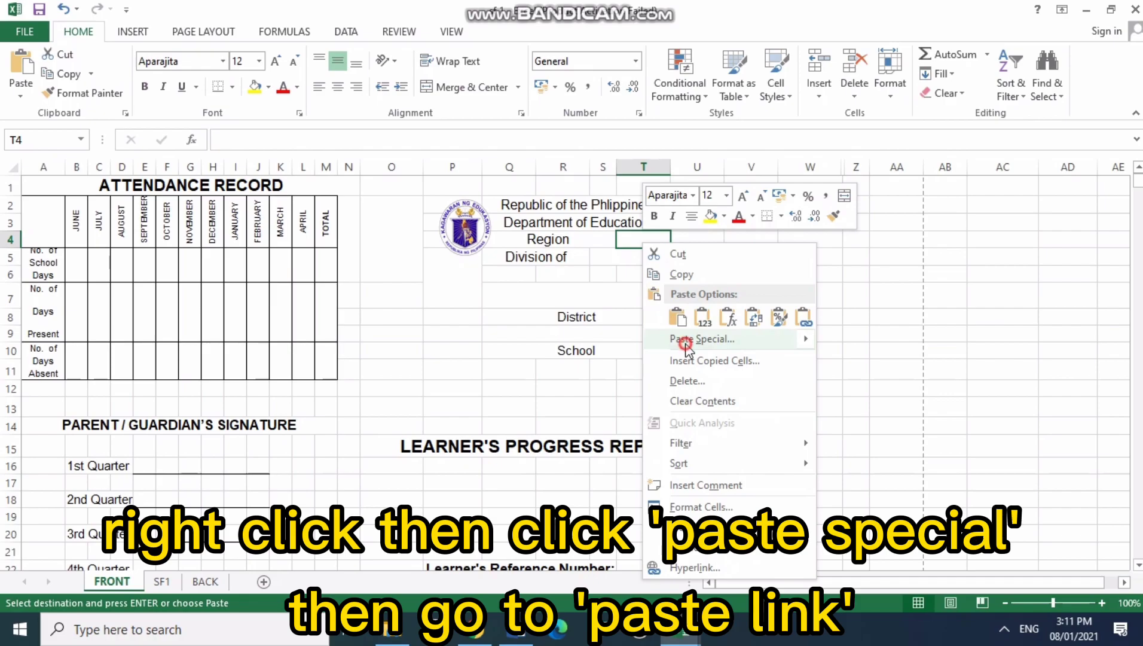
click(685, 339)
click(553, 455)
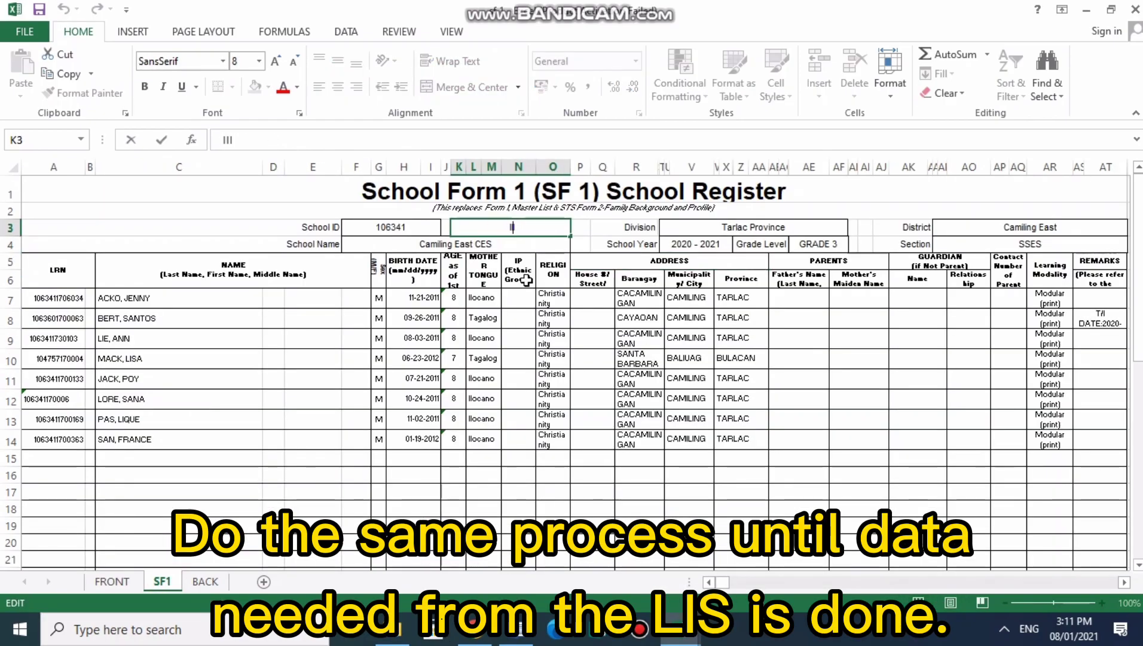
Step: Change the region on SF1 to CAR and paste-link the division, district, school and learner details from SF1 into the report card on FRONT
text(CAR)
click(112, 582)
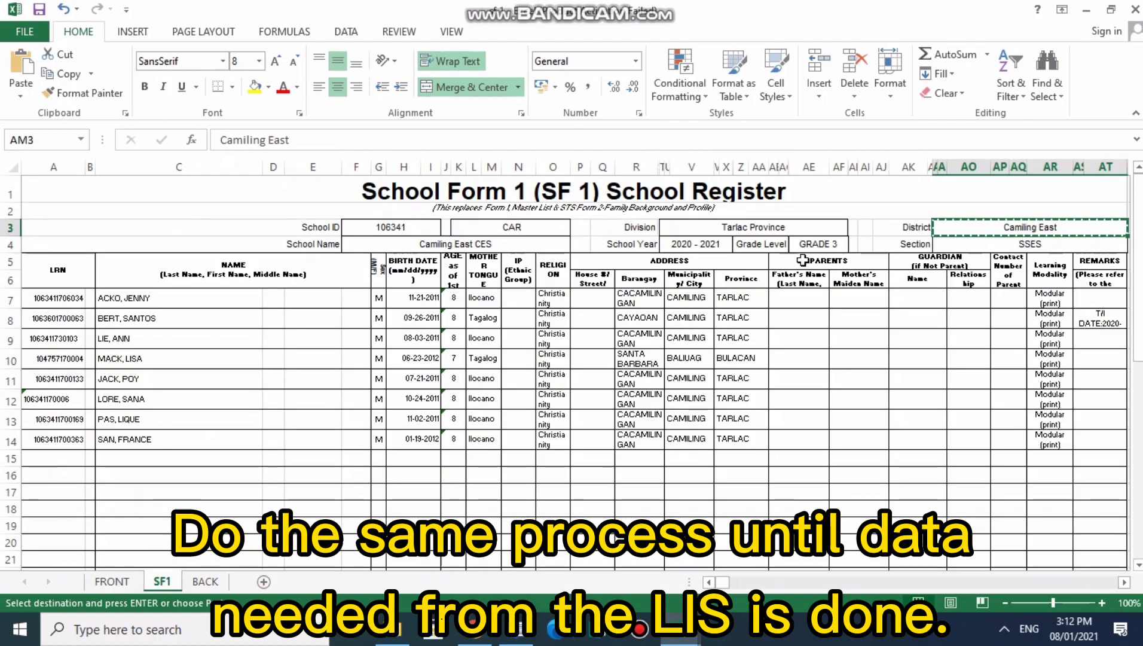
click(112, 580)
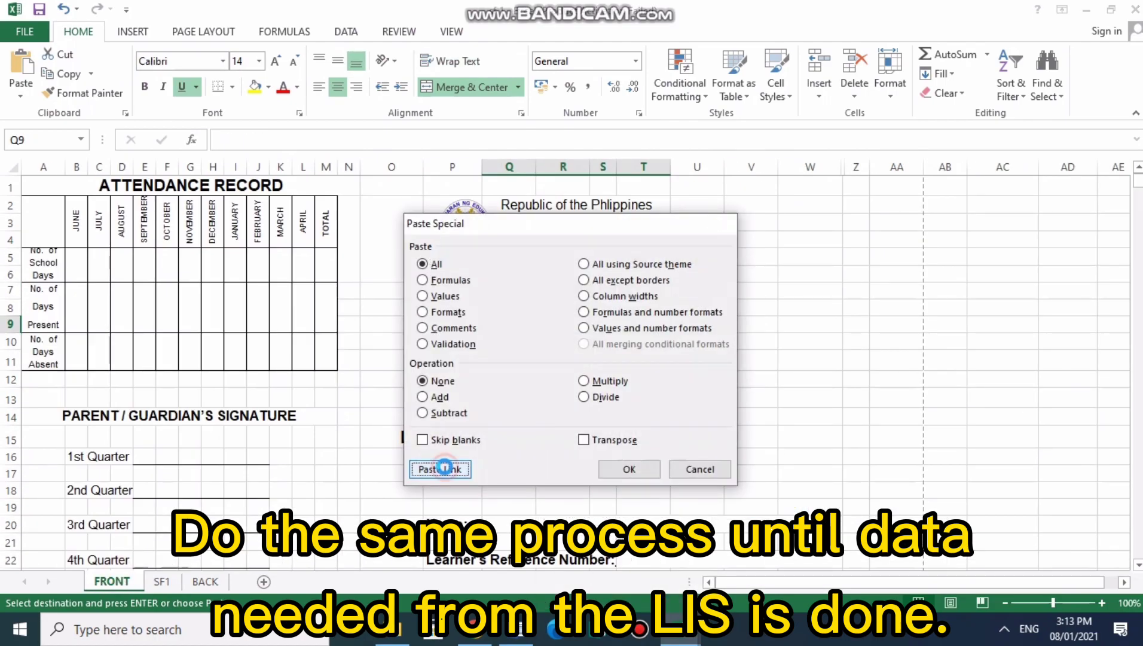
click(448, 470)
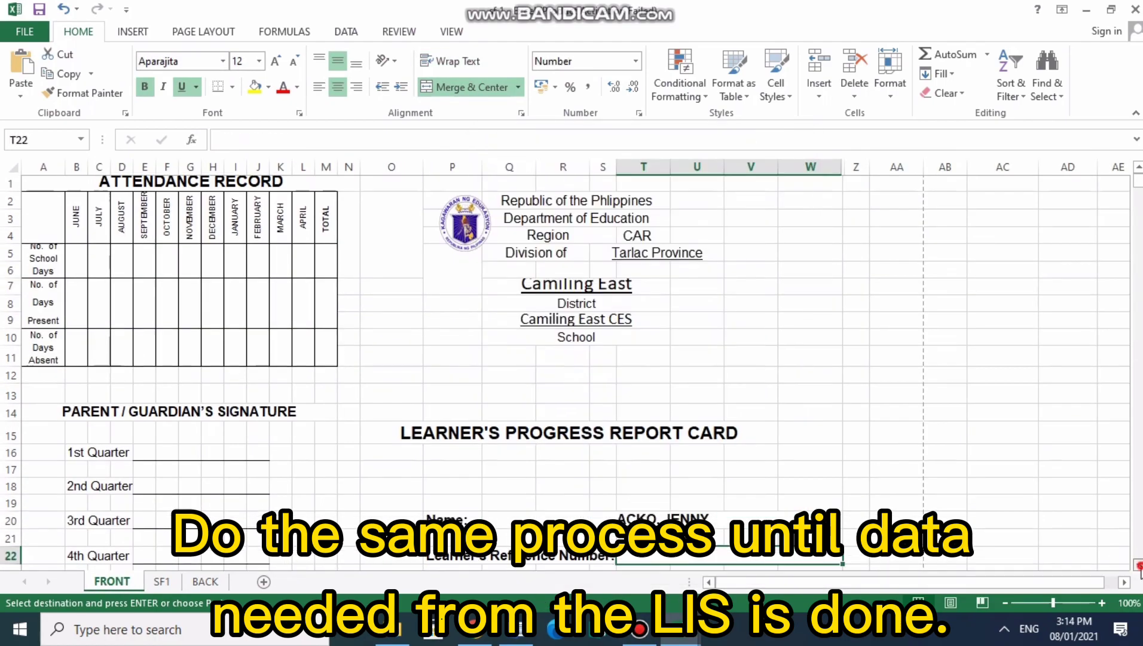
click(697, 253)
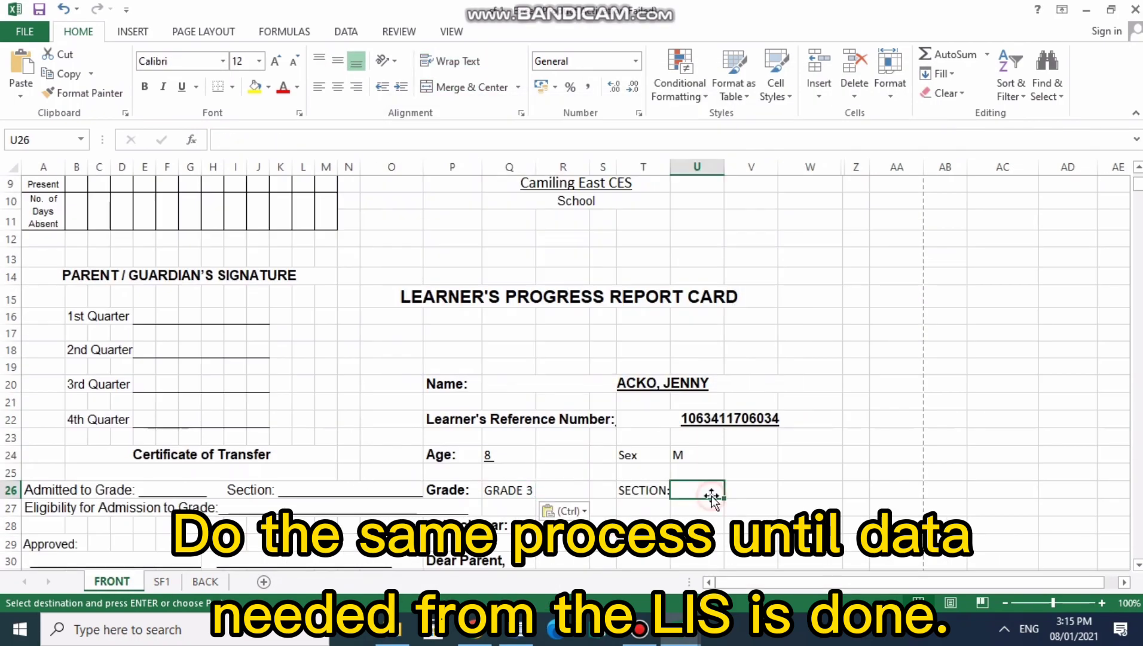
click(112, 581)
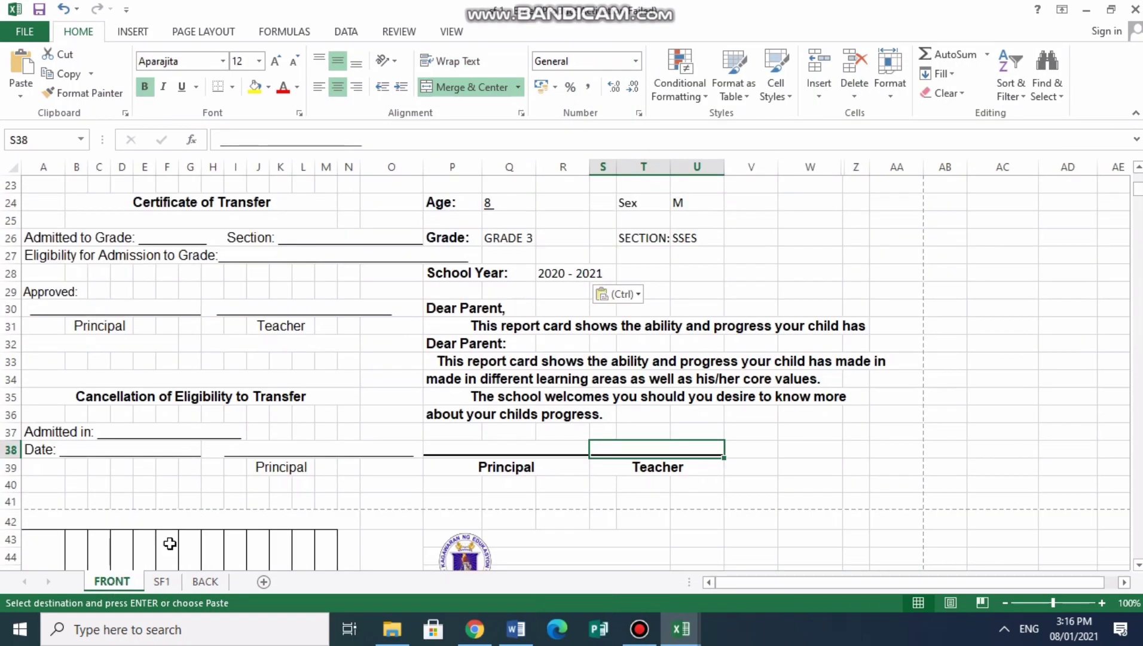
Step: Review the filled-in report card on FRONT over the range A1:AA41
click(566, 511)
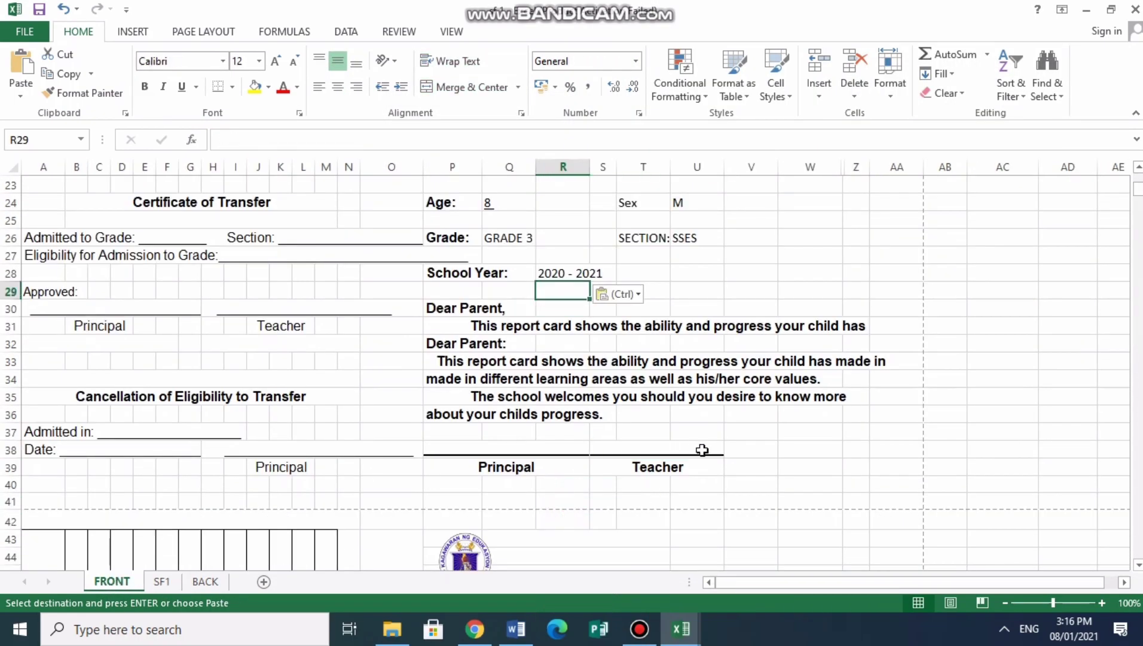
drag(1137, 195, 1138, 179)
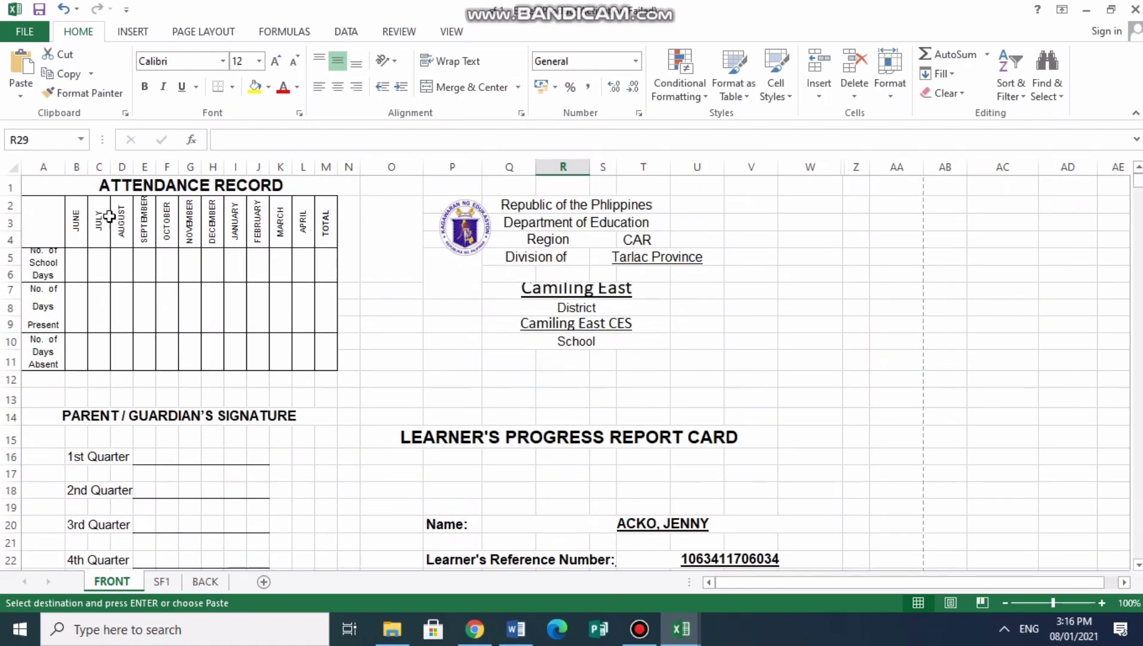
drag(42, 187, 601, 186)
drag(768, 235, 911, 517)
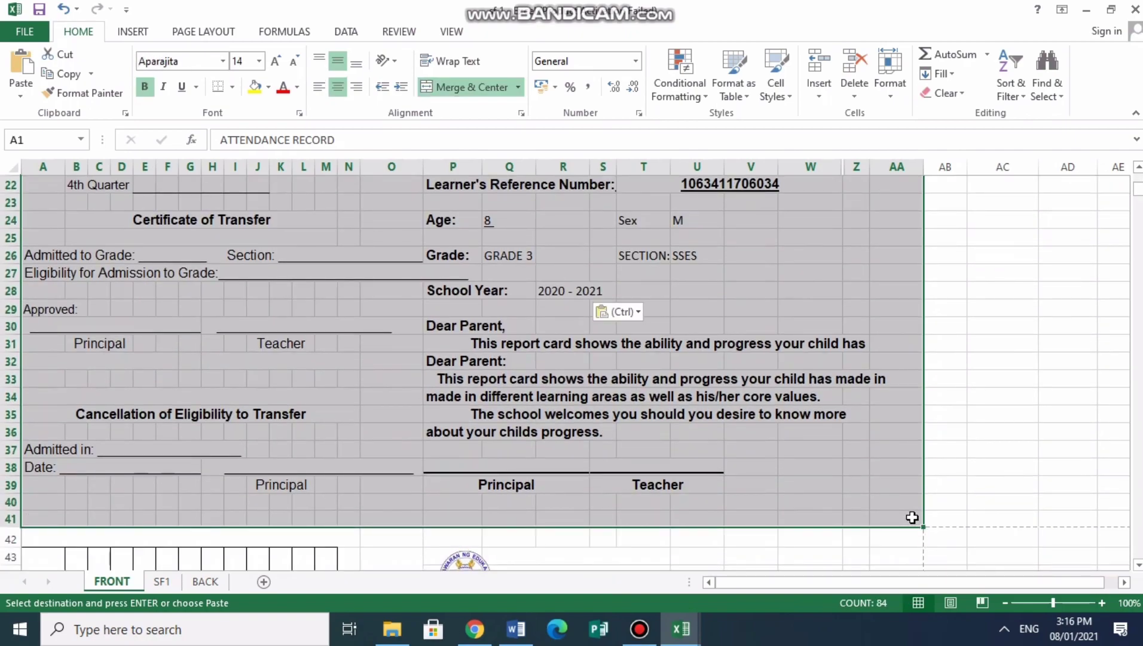
click(1017, 437)
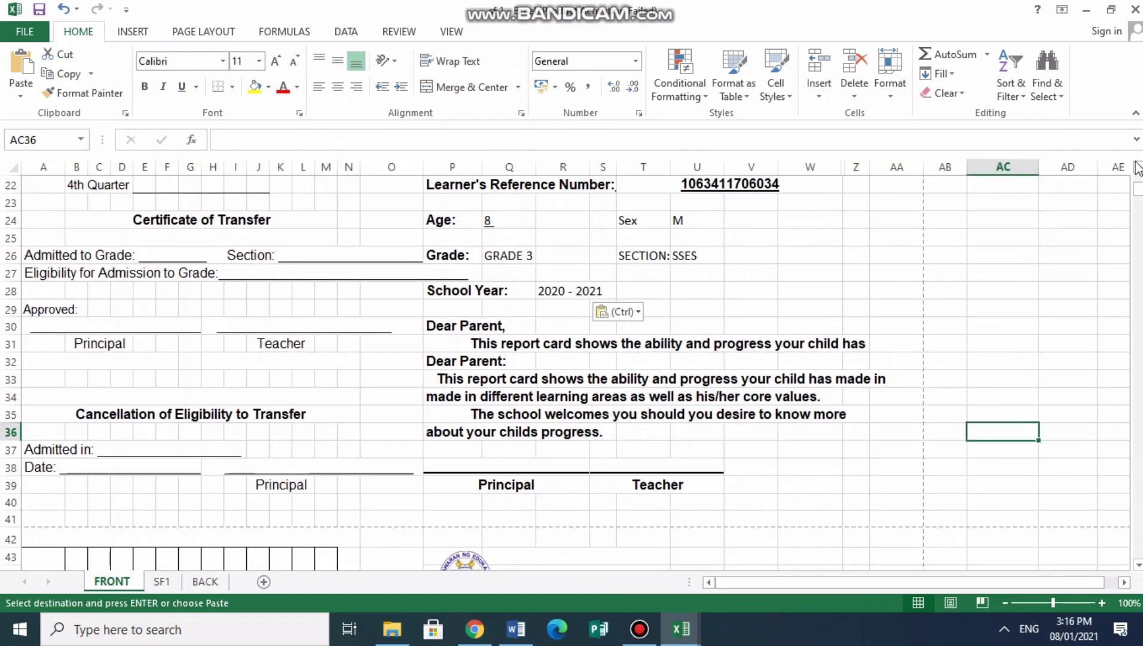
scroll(775, 222, up, 2)
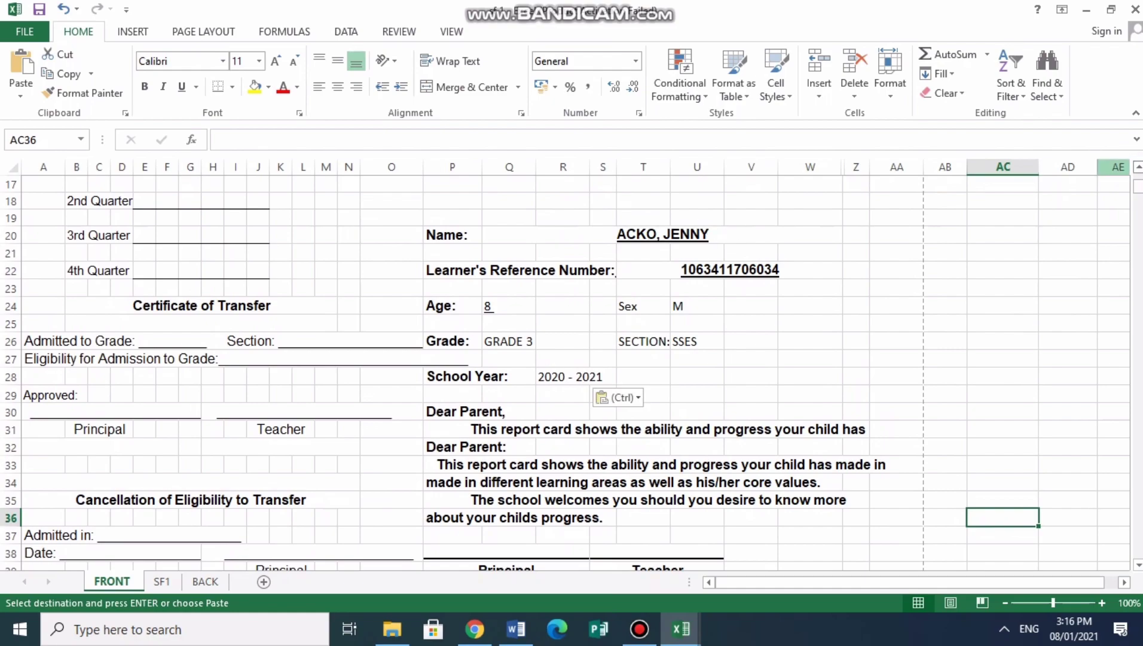
click(1139, 171)
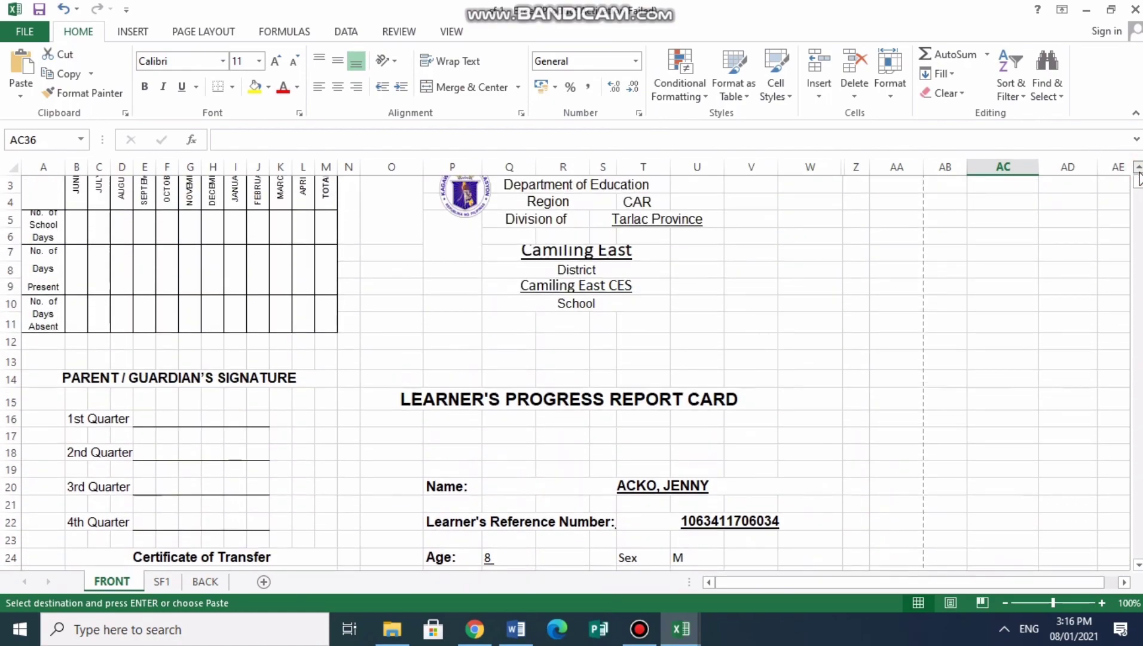
Step: Inspect the link formula in the report card's Region cell and compare it with its source cell on SF1
click(638, 239)
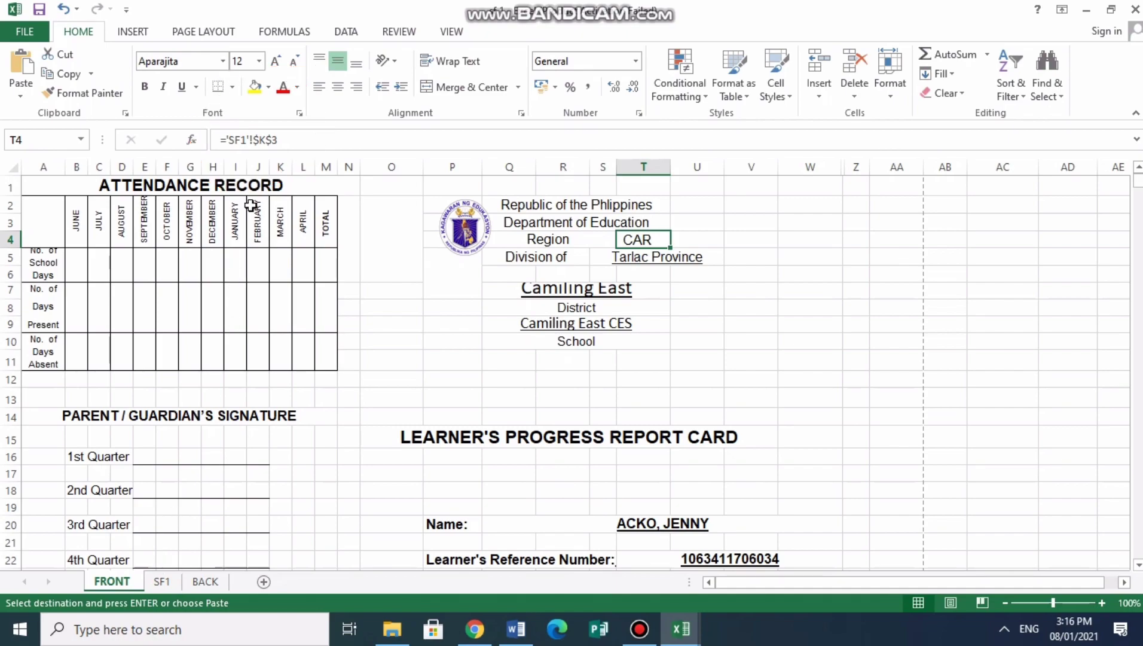
click(162, 581)
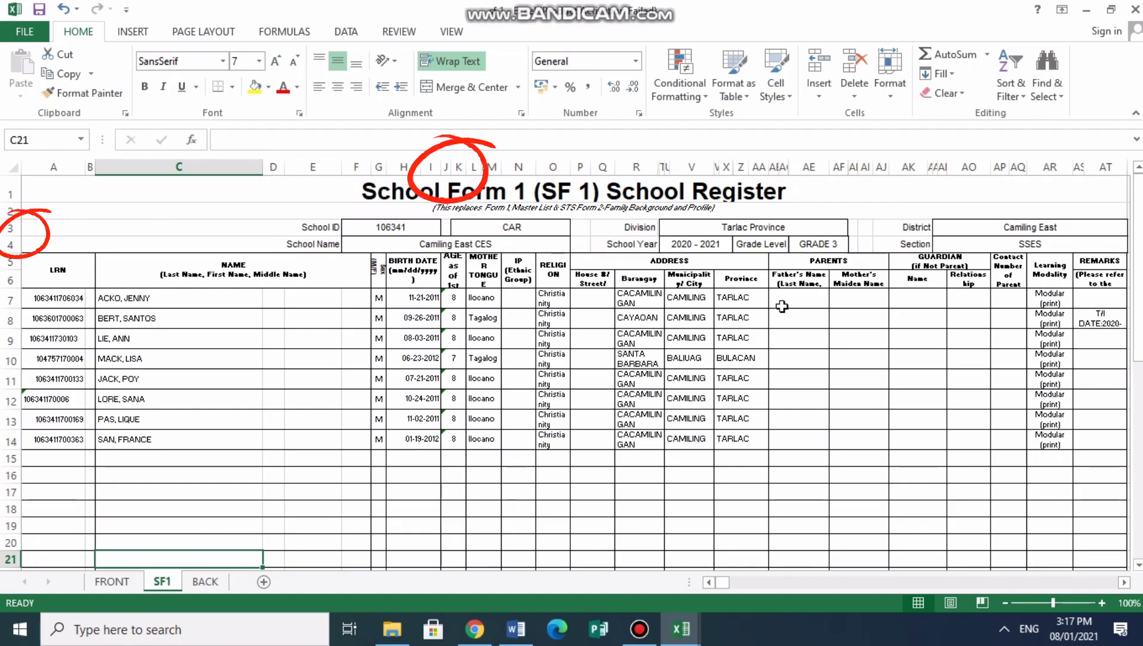
click(119, 585)
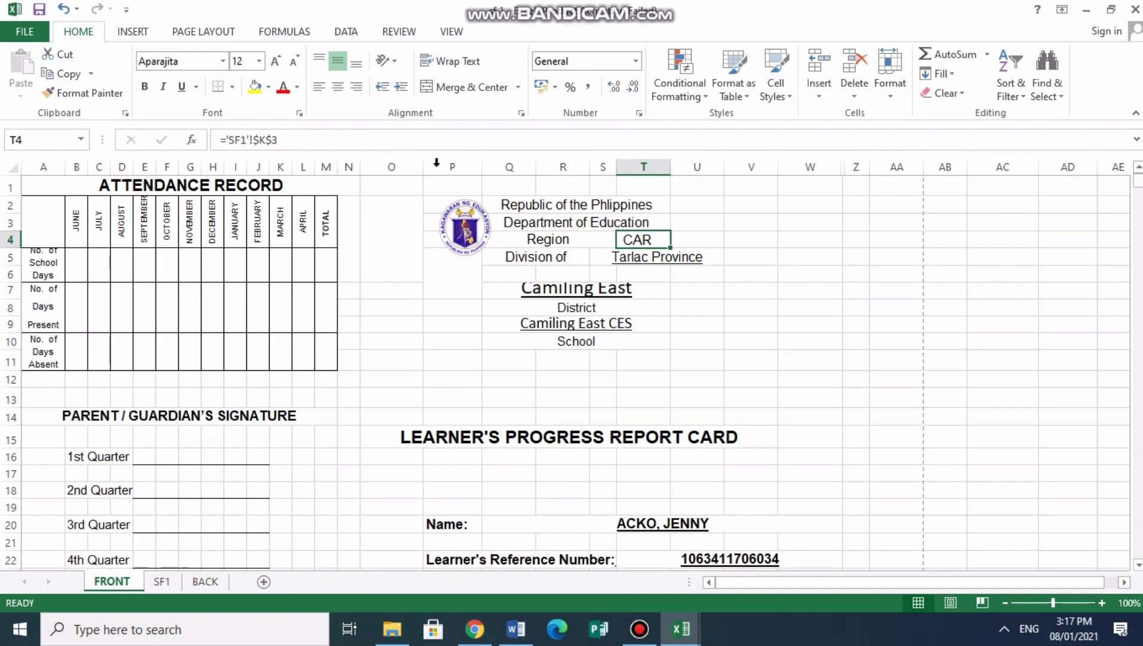
Step: Remove the dollar signs from the report card's Name formula, making it ='SF1'!C7
click(661, 526)
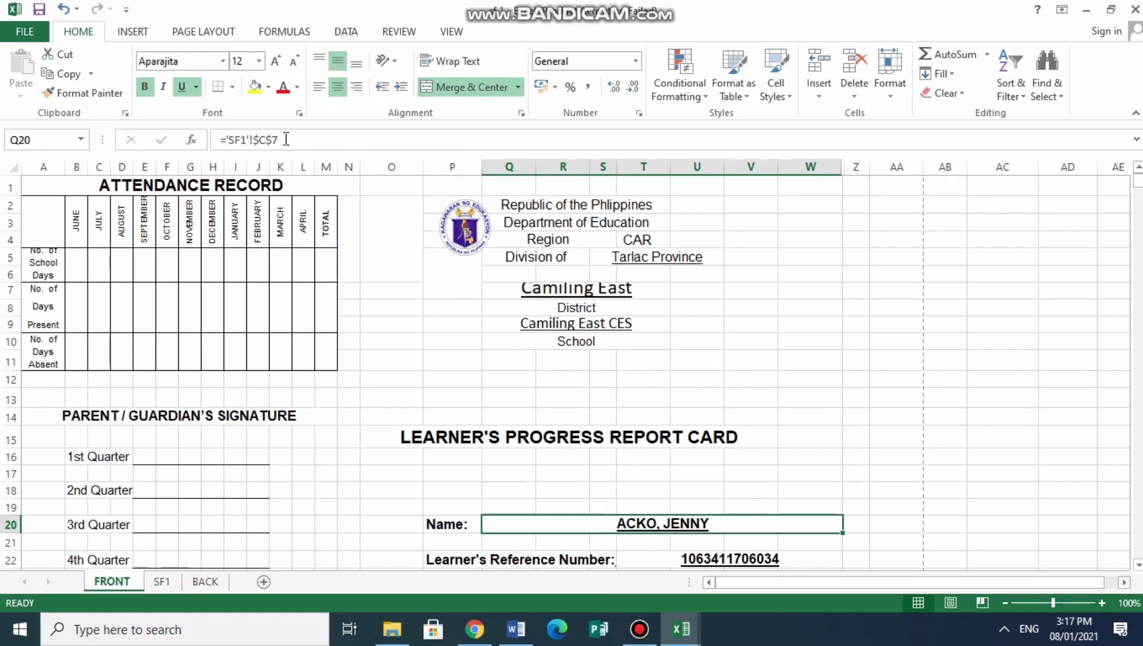
click(250, 139)
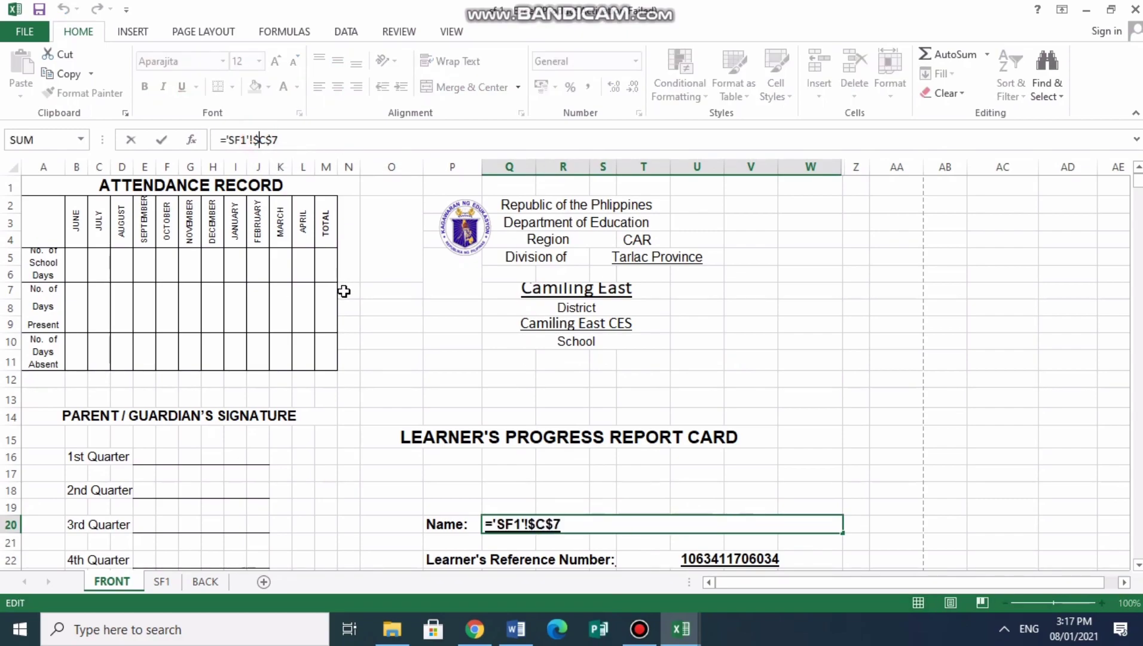
key(Delete)
click(267, 138)
key(Delete)
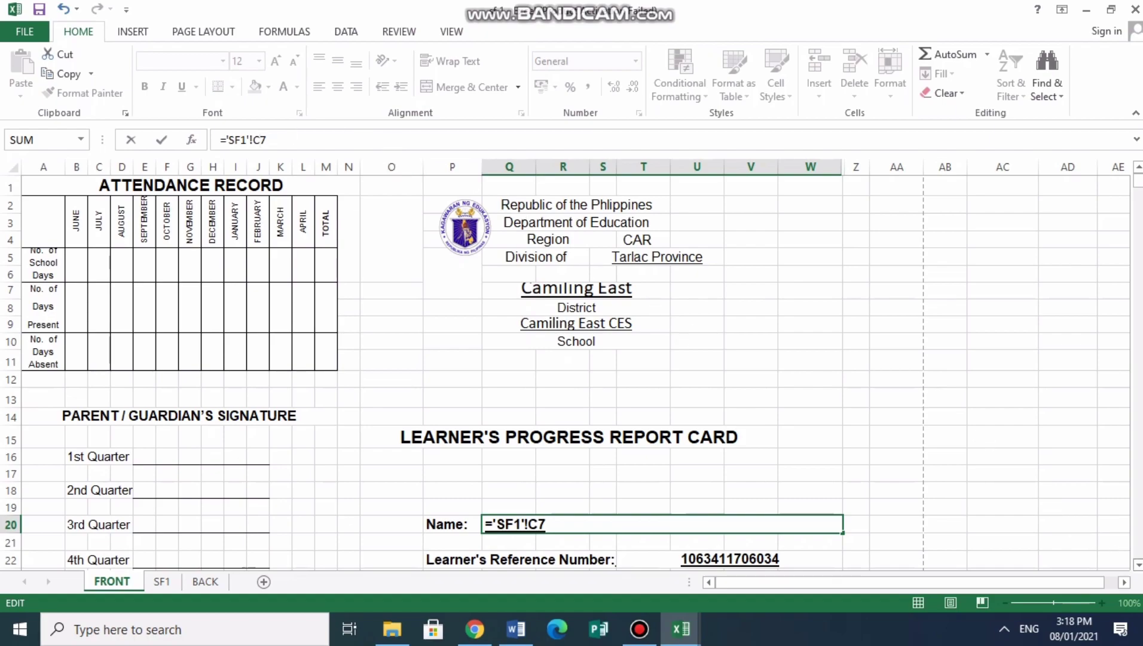
click(890, 471)
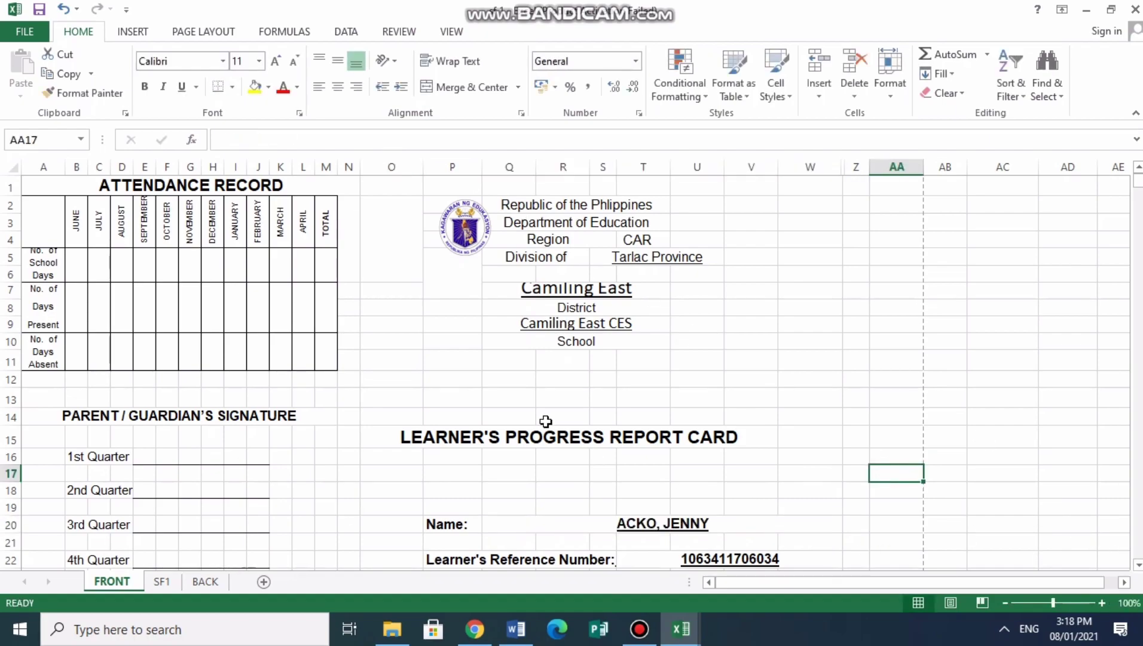
Step: Make the Learner's Reference Number formula a relative reference, ='SF1'!A7
click(748, 561)
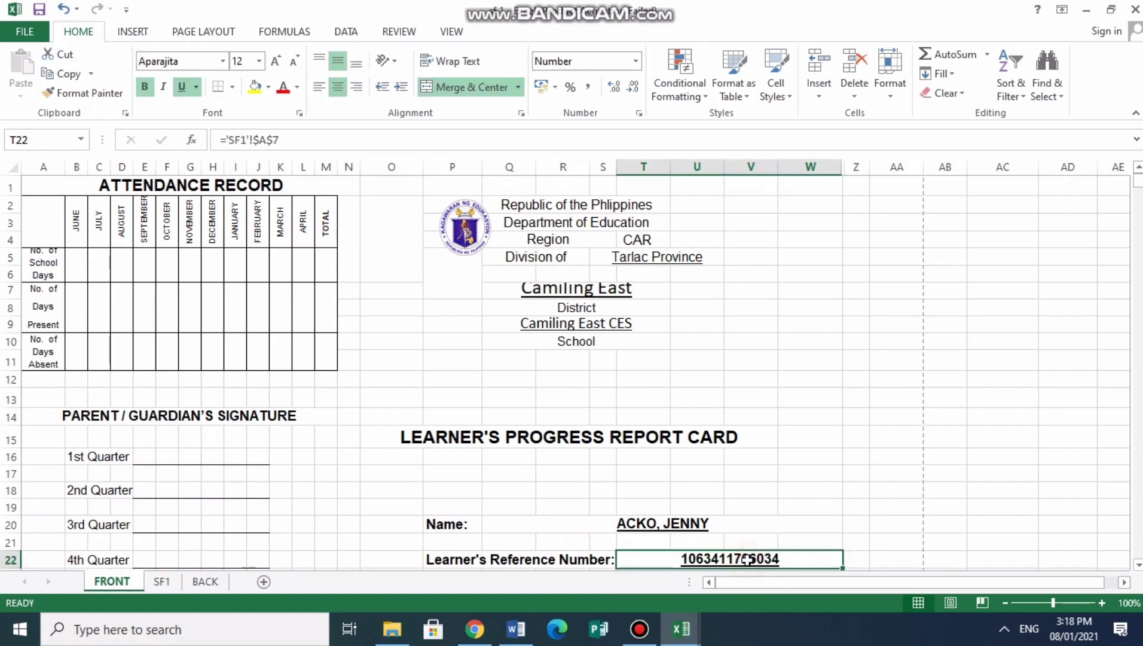
click(262, 140)
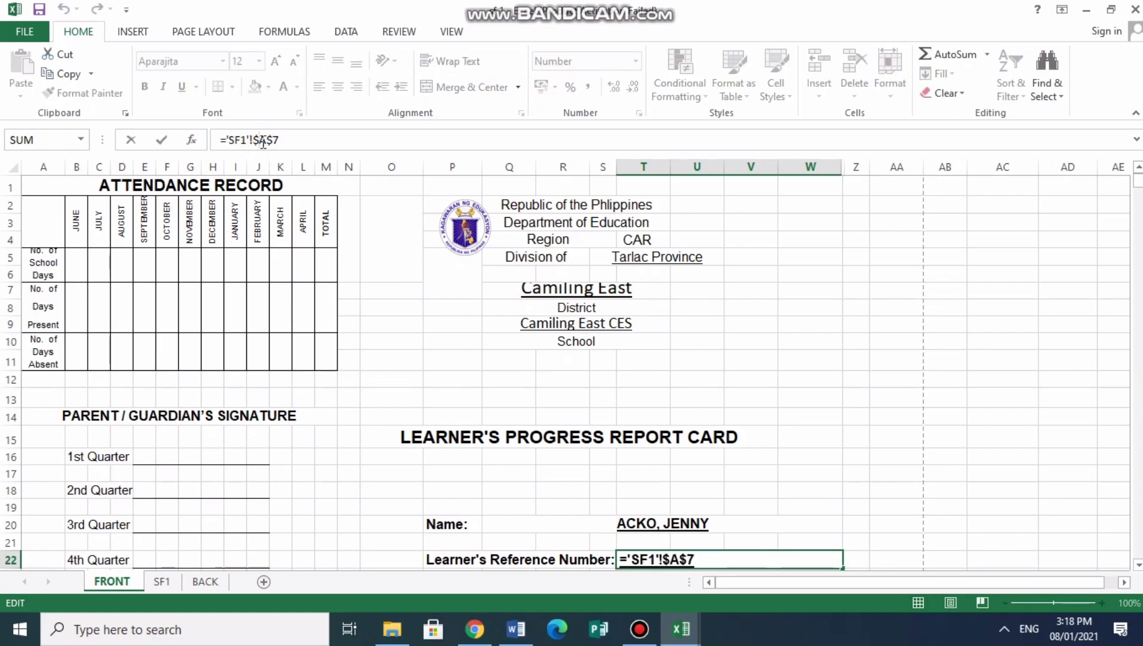
key(BackSpace)
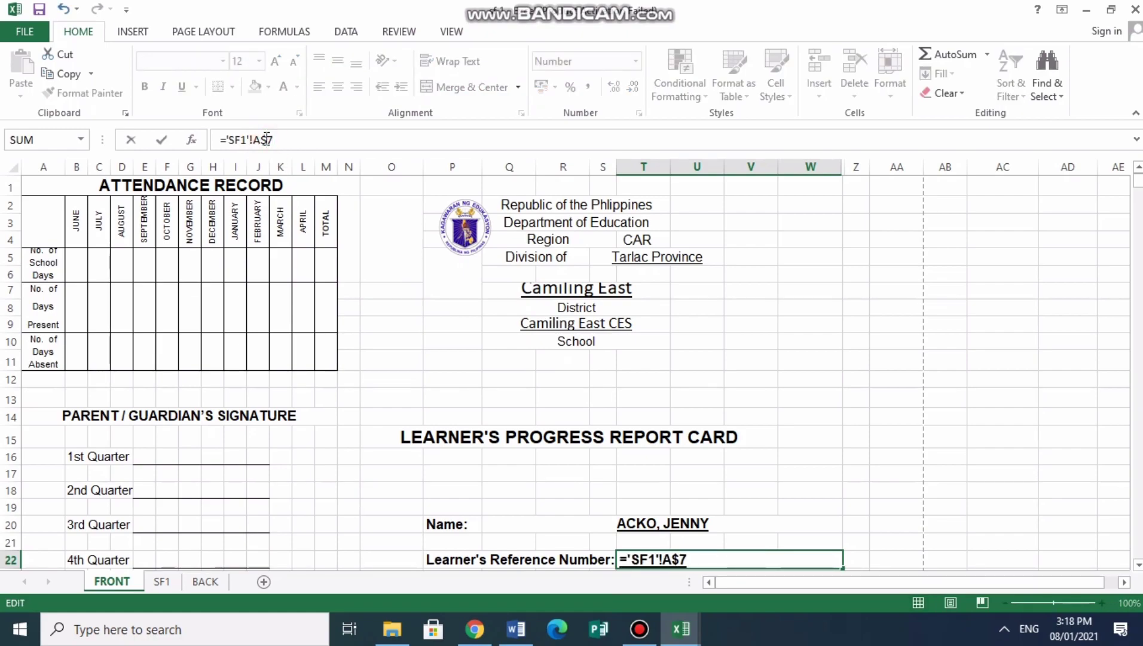
key(BackSpace)
scroll(560, 439, down, 3)
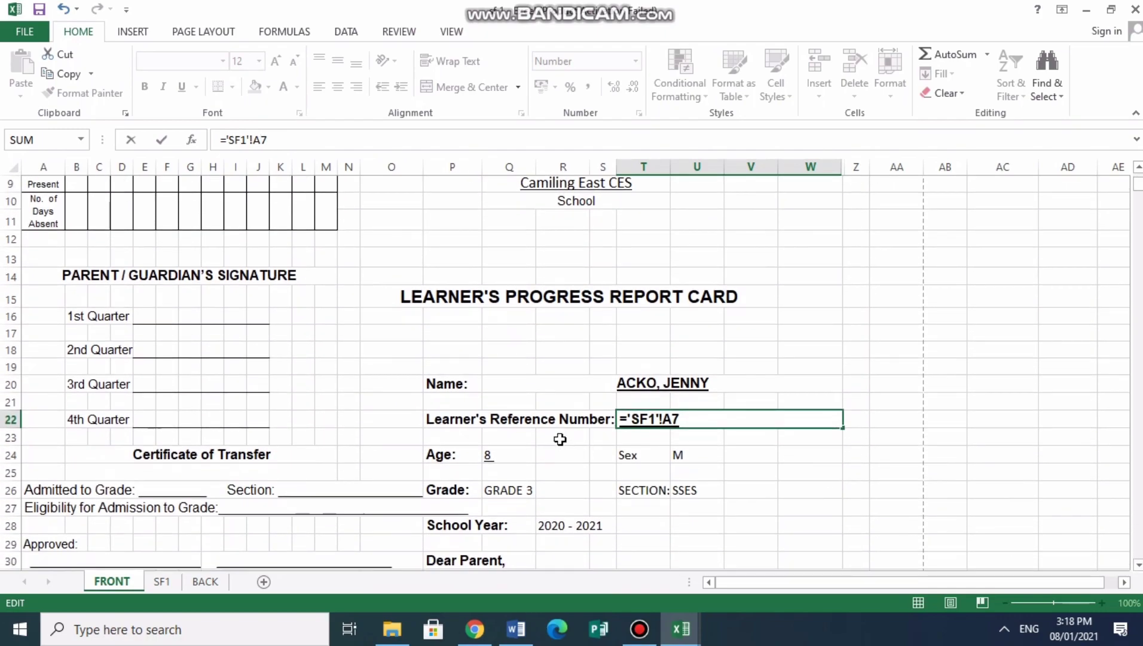
Step: Remove the dollar signs from the first report card's Age formula, making it ='SF1'!J7
click(507, 457)
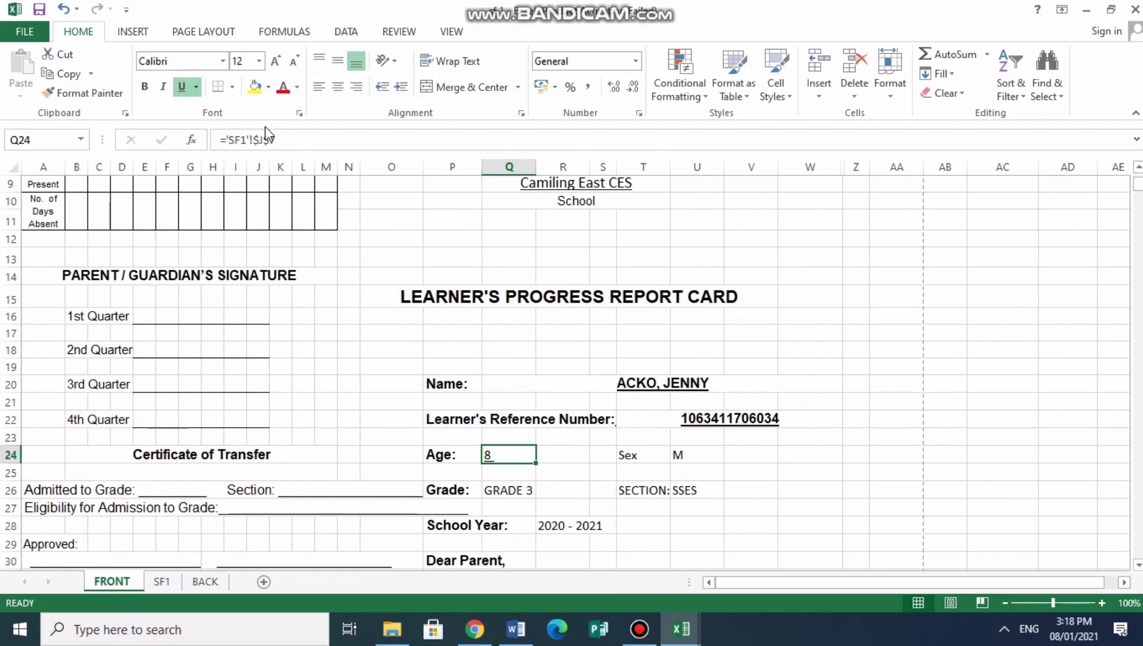
click(256, 139)
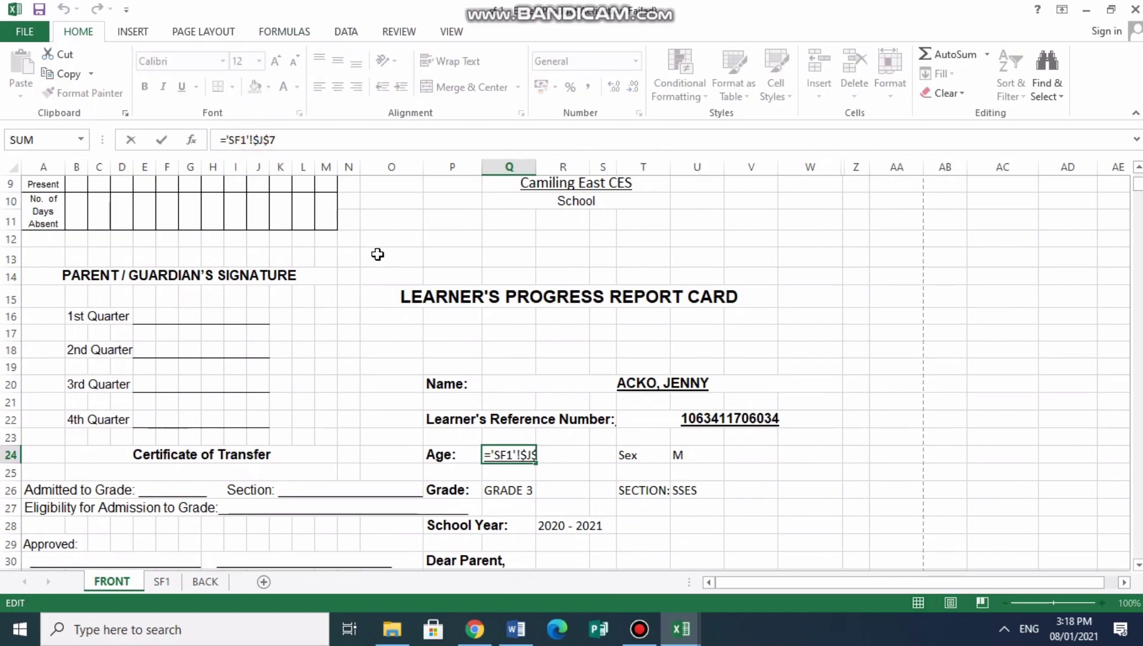
key(BackSpace)
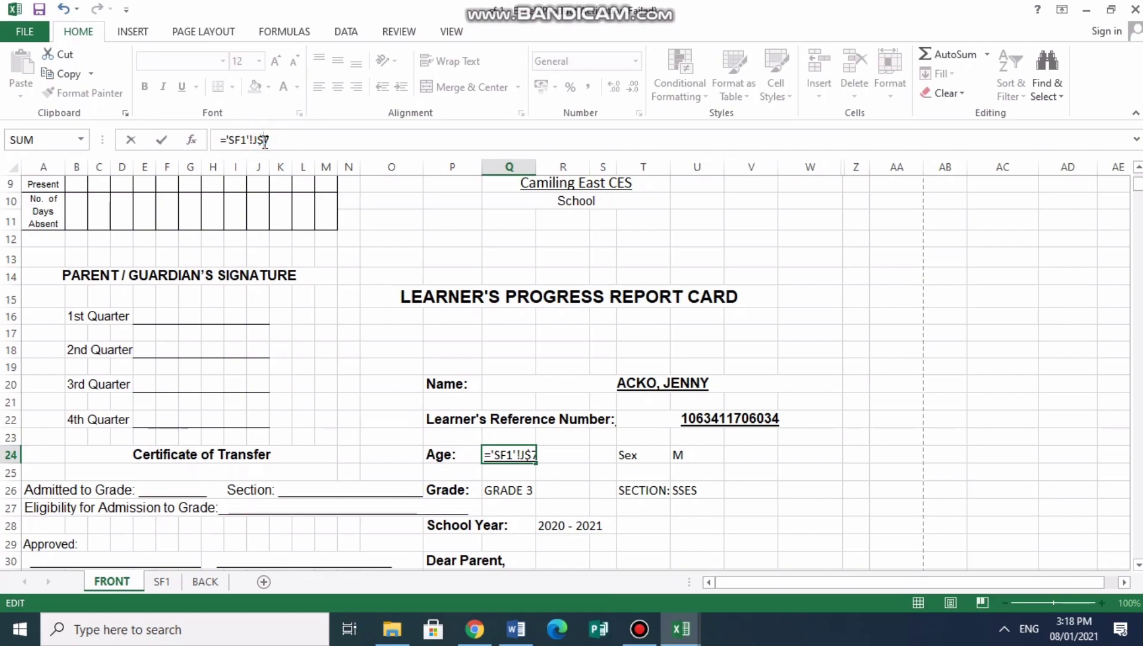
Step: Make the first report card's Sex formula a relative reference, ='SF1'!G7
click(708, 455)
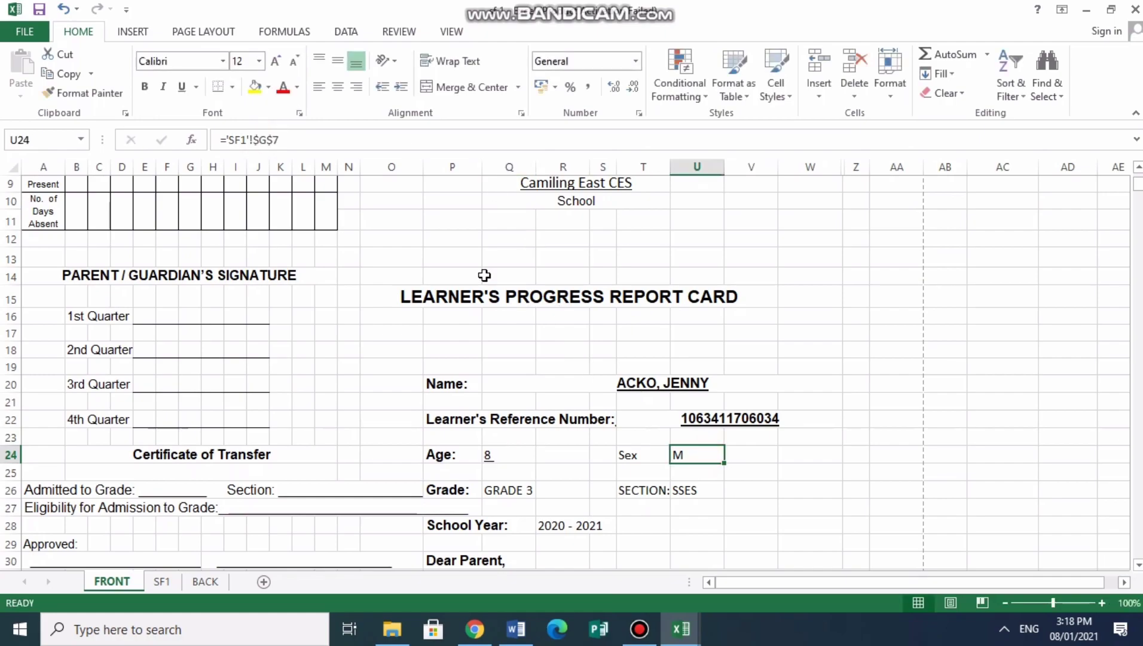
click(259, 141)
key(BackSpace)
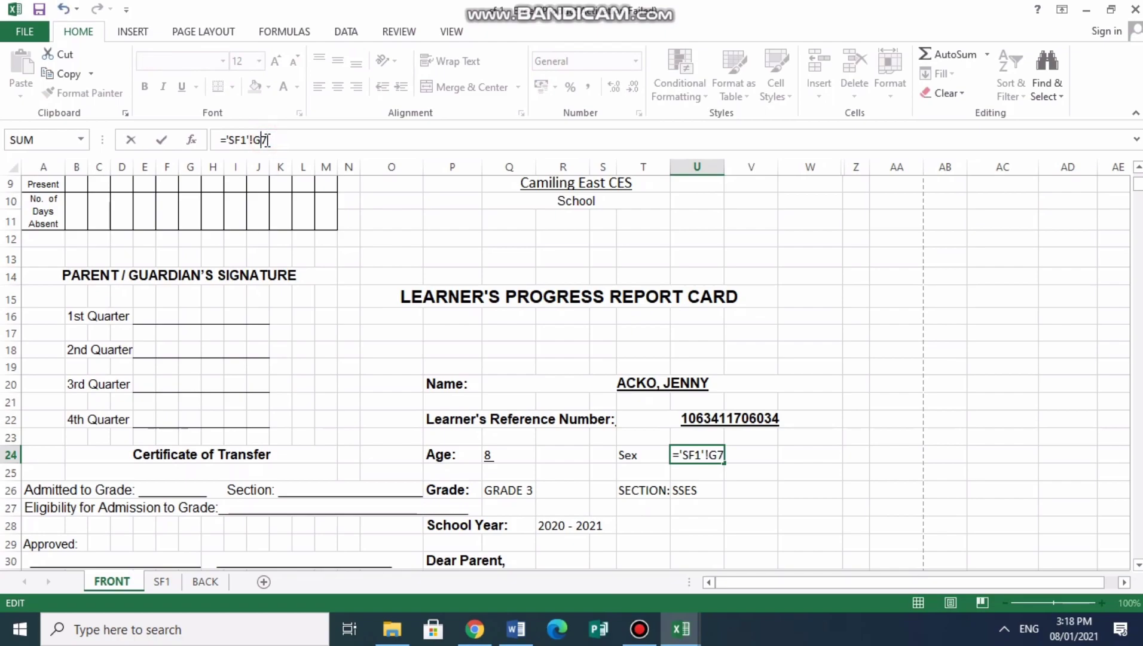
click(766, 490)
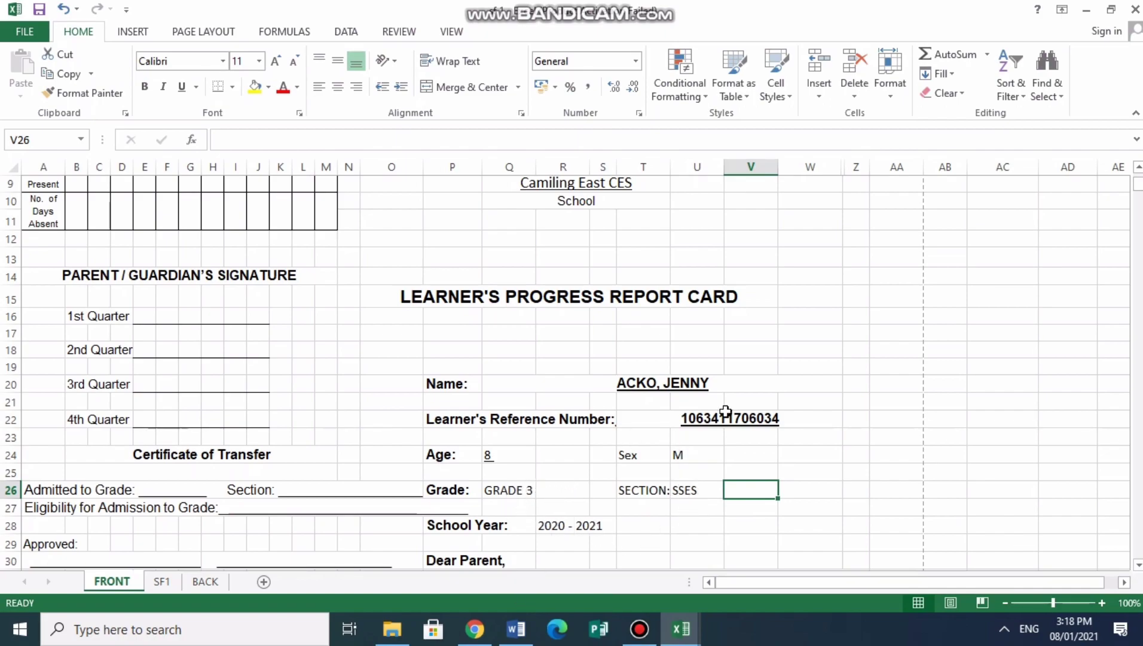
Step: Copy the complete report card in A1:AA41 on FRONT and paste it directly below, starting at cell A42
drag(1140, 190, 1140, 175)
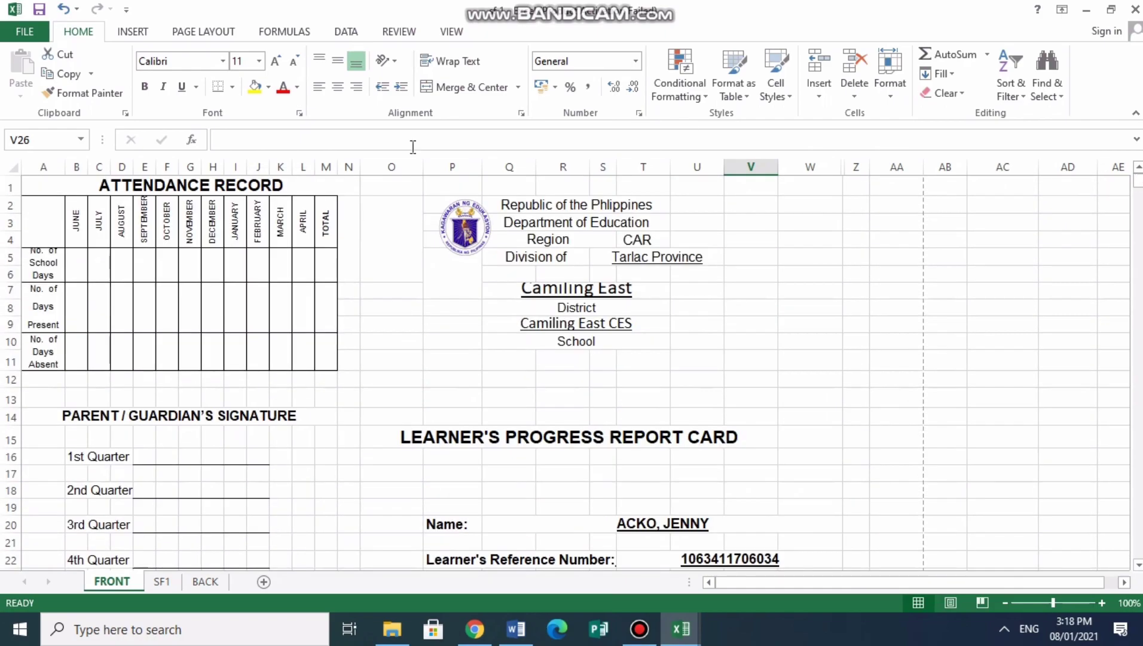
drag(51, 193, 903, 481)
key(ctrl+c)
click(85, 501)
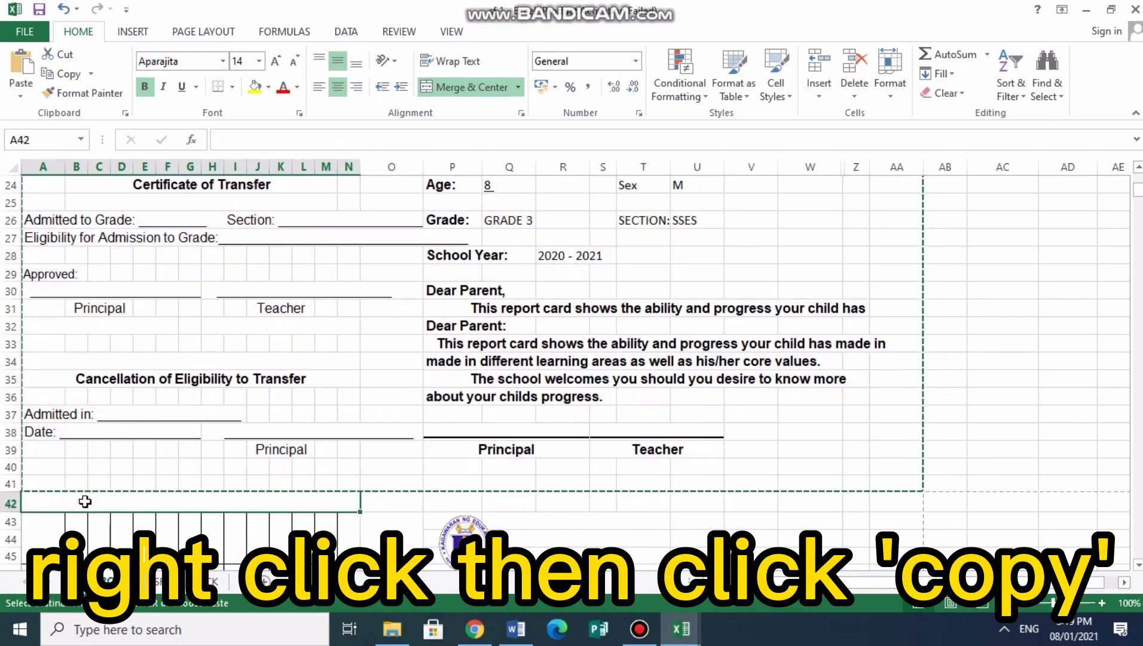
key(ctrl+v)
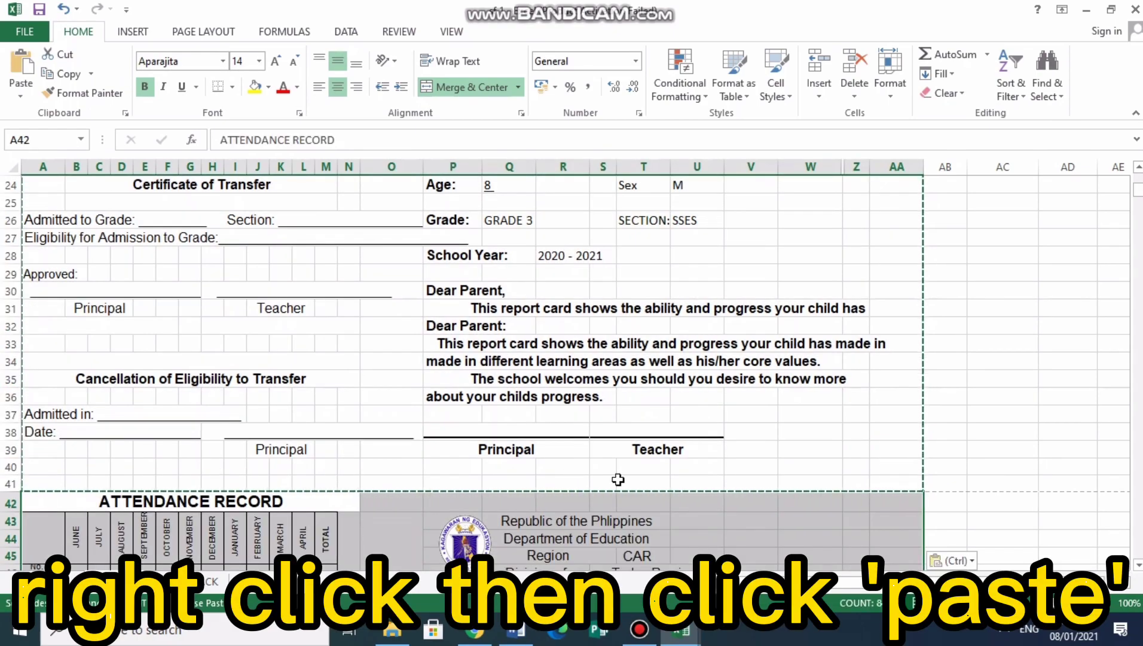
Step: Inspect the pasted card's Name formula in row 61 and locate the second learner's name cell, C8, on SF1
scroll(619, 480, down, 1)
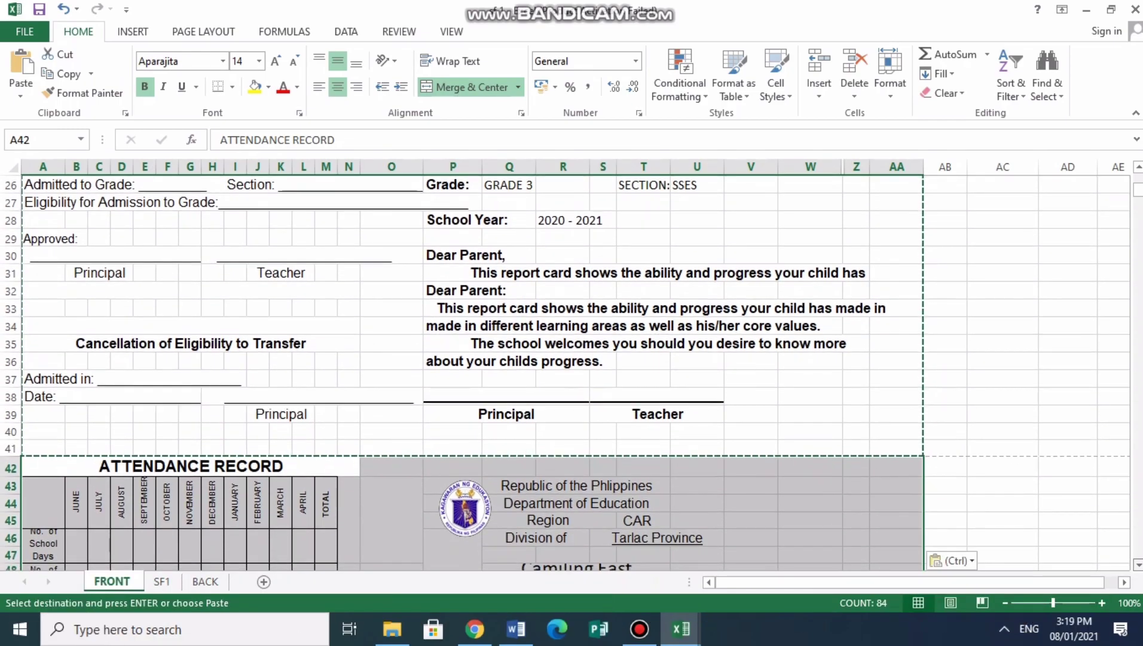
scroll(568, 371, down, 3)
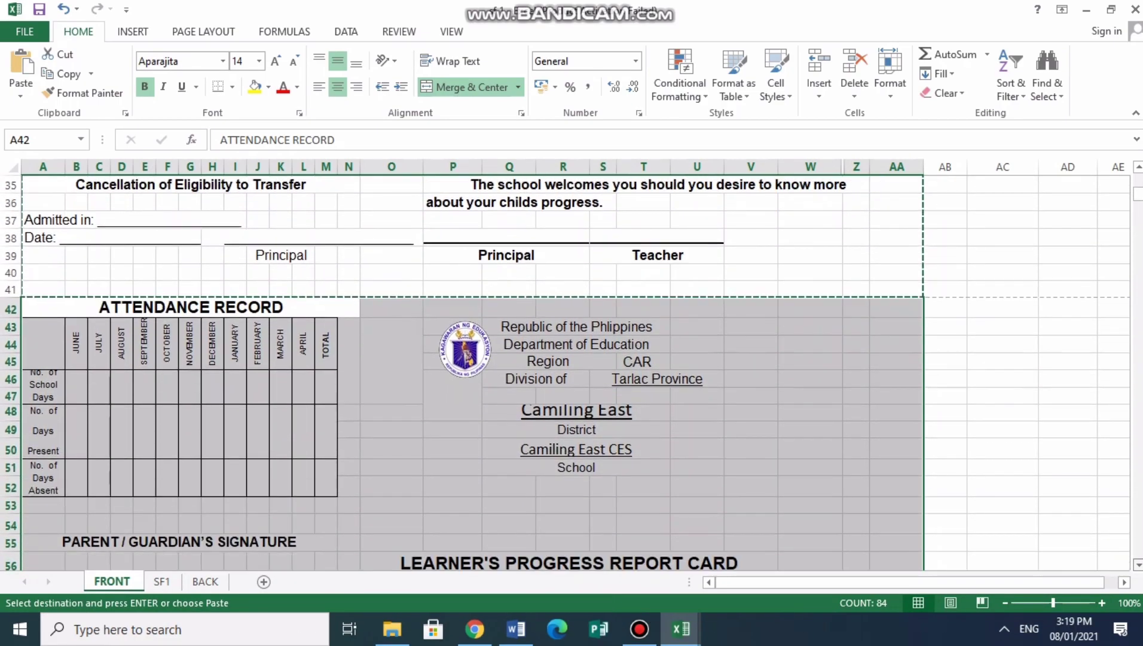
scroll(568, 370, down, 4)
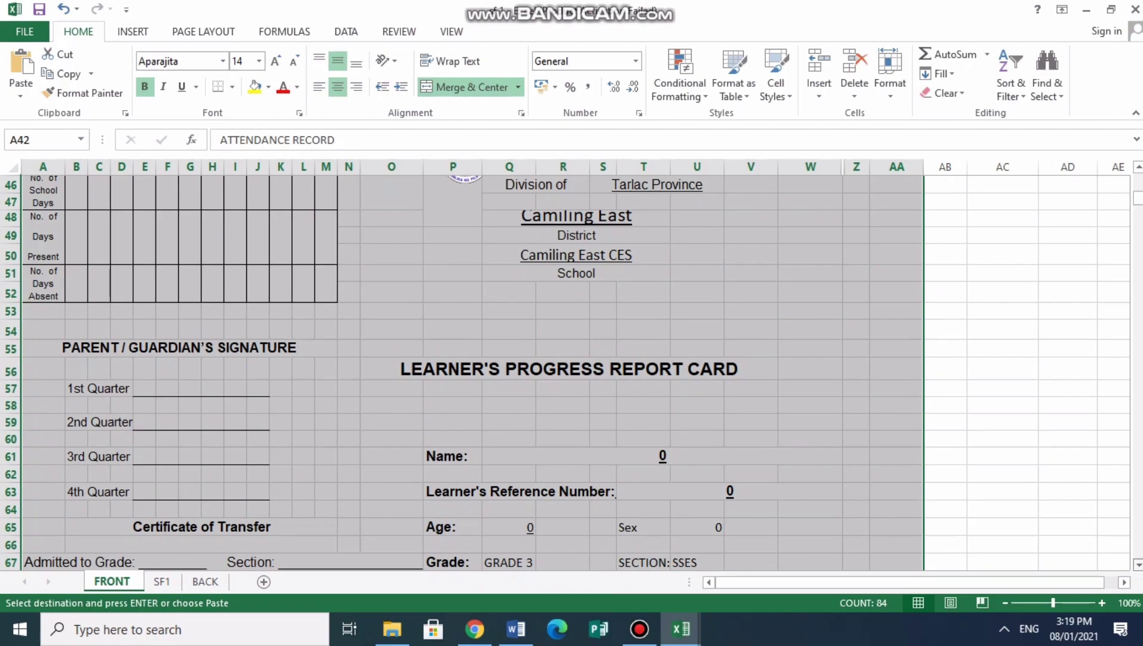
scroll(701, 434, down, 1)
click(701, 435)
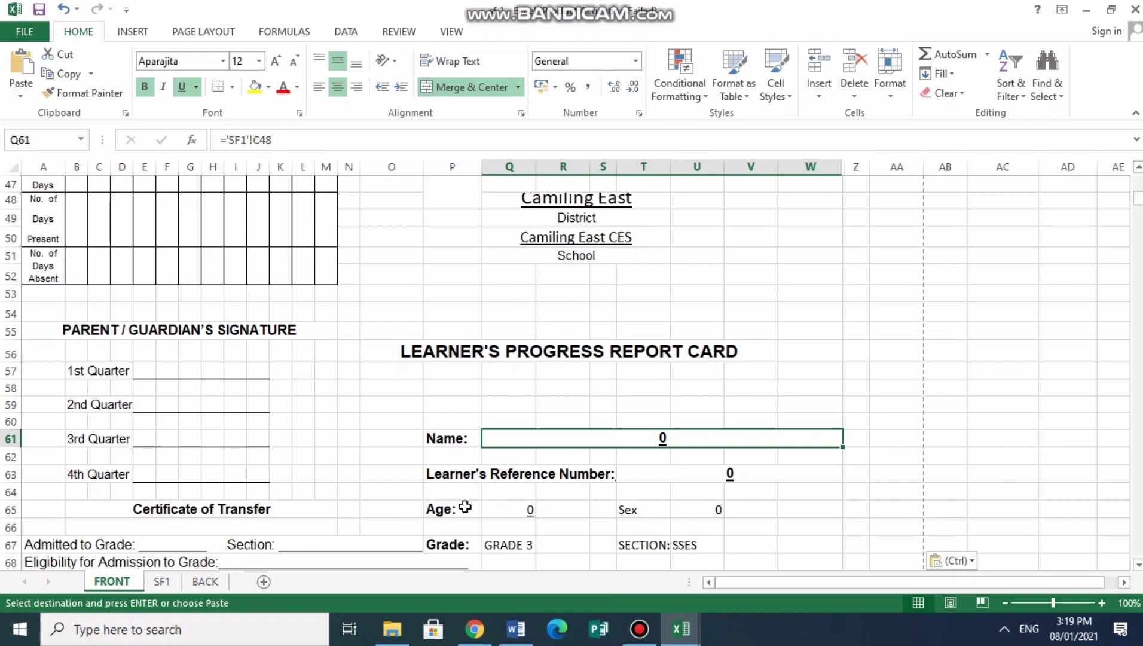
click(162, 581)
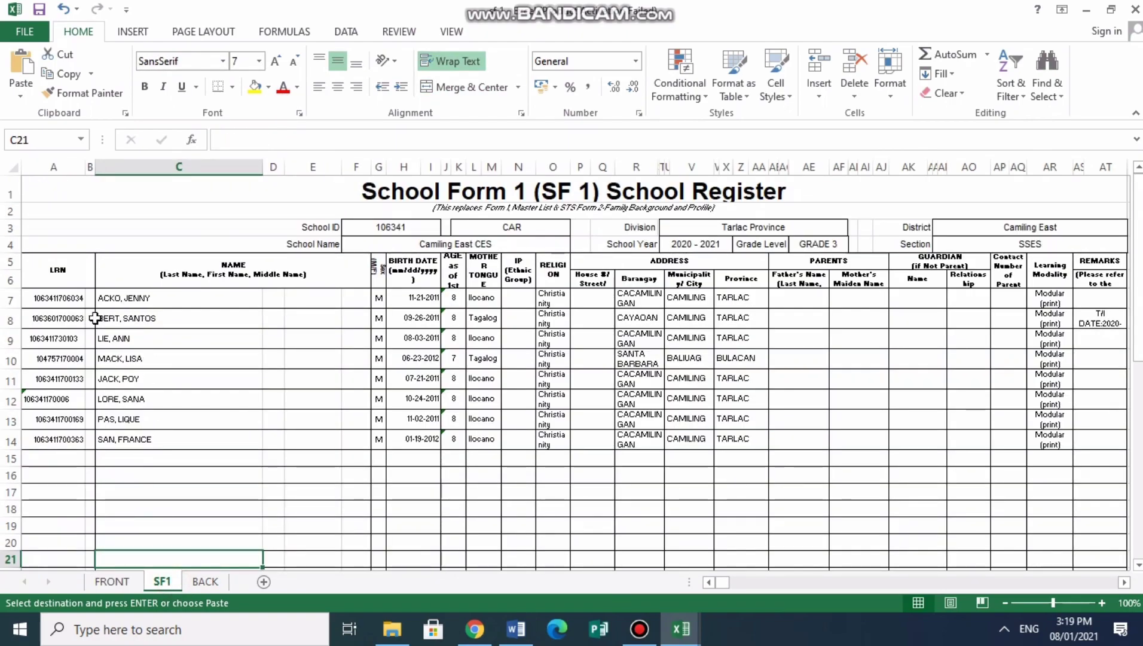
click(138, 318)
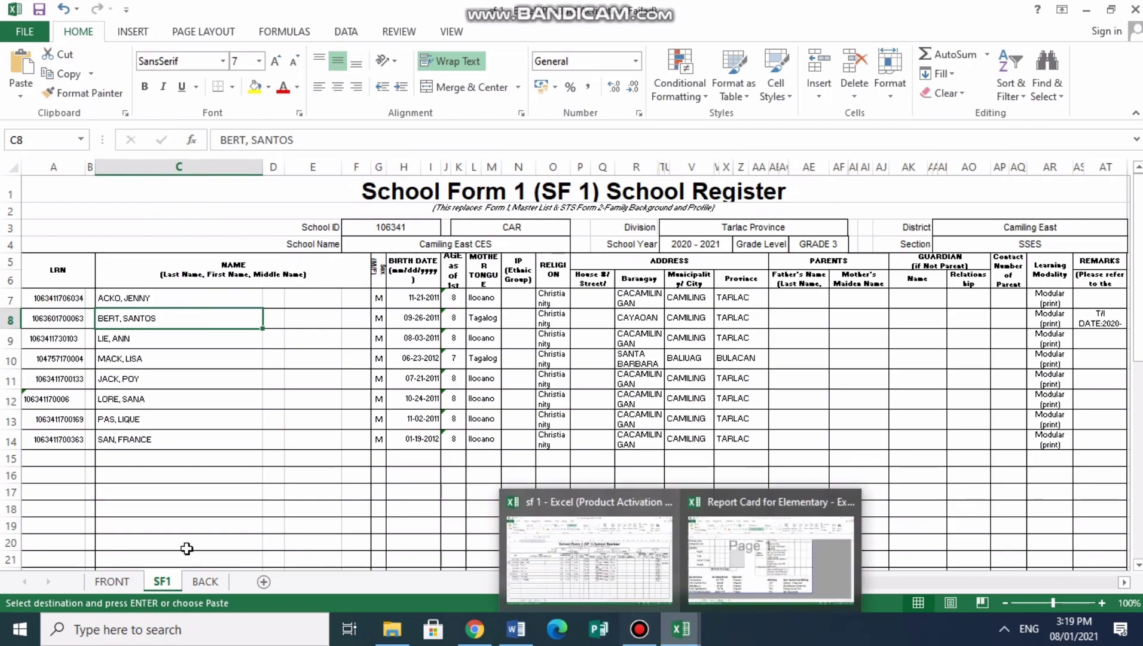
click(111, 581)
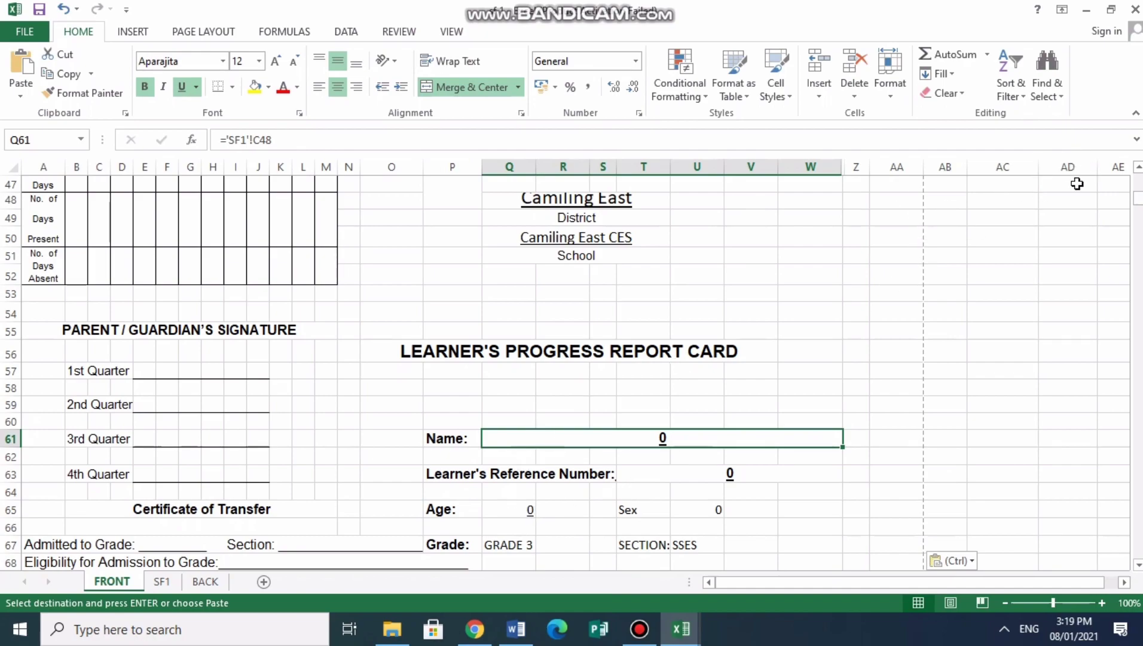
Step: Compare the pasted report card on FRONT with the original above it and the blank card layouts below
scroll(1138, 169, up, 2)
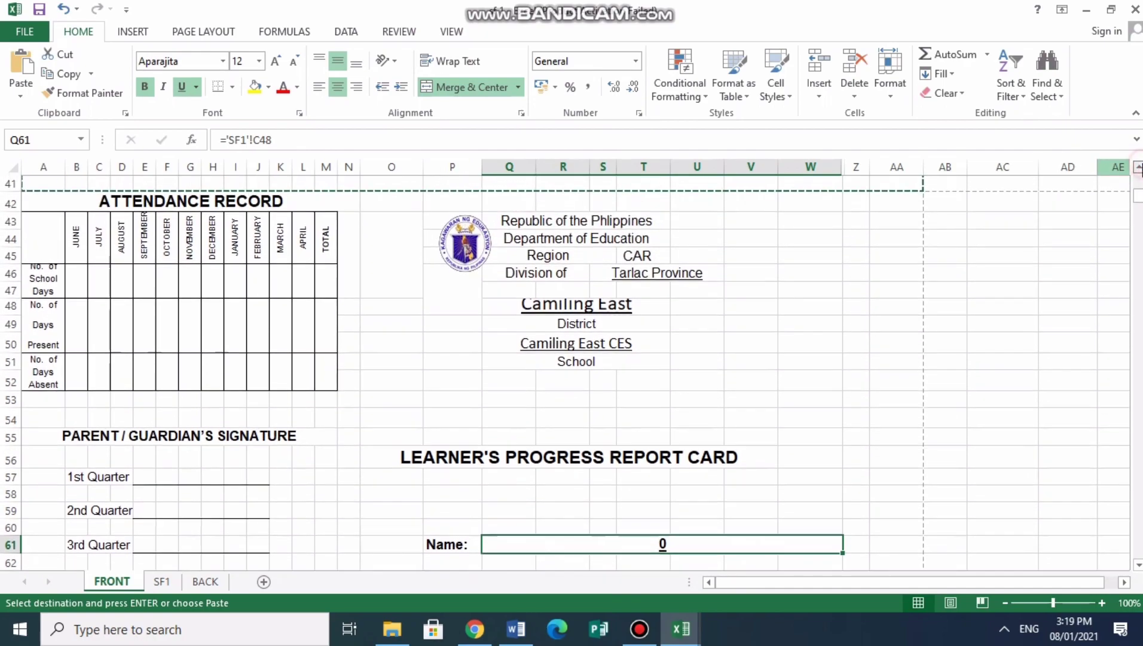
key(ctrl+v)
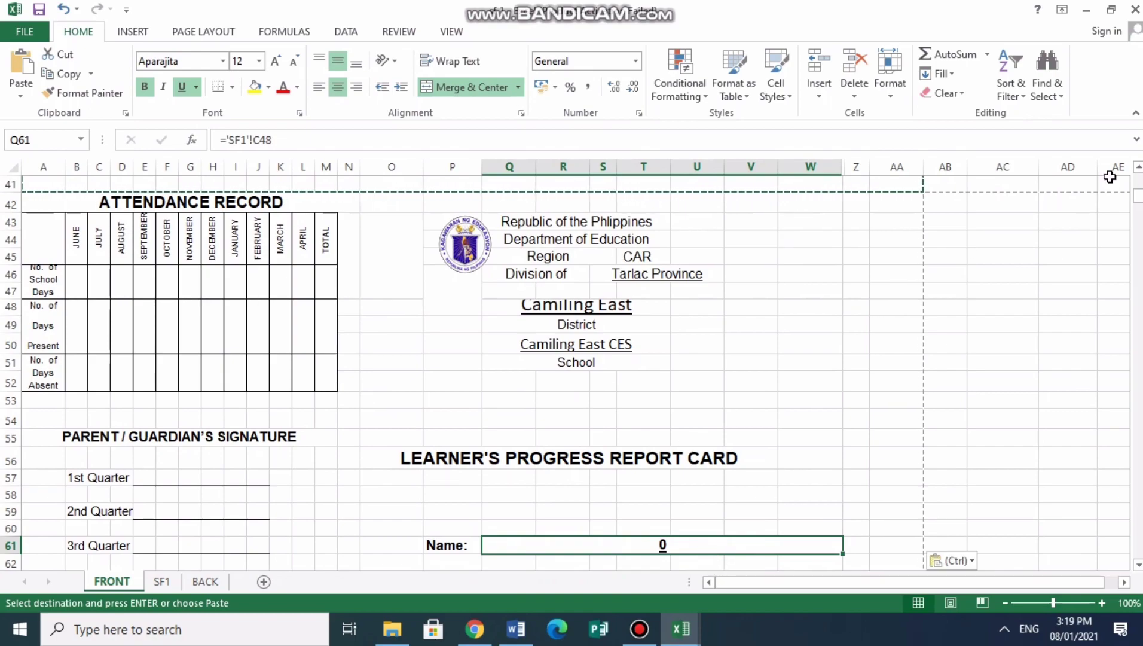
scroll(1139, 167, up, 3)
scroll(1139, 167, up, 4)
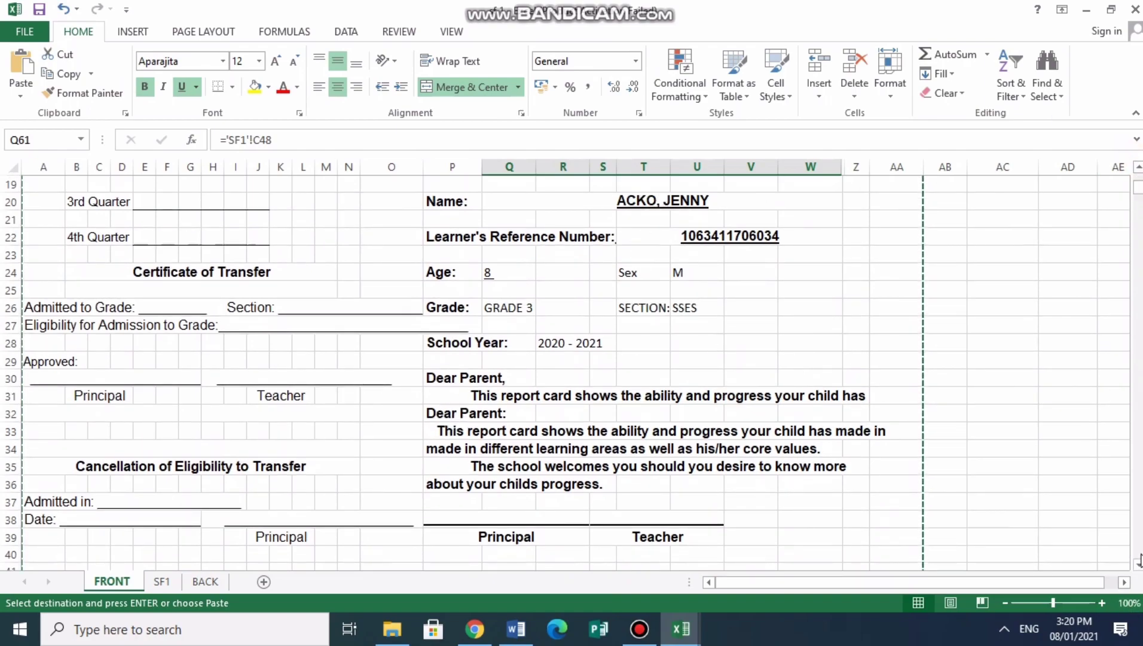
scroll(1139, 561, down, 20)
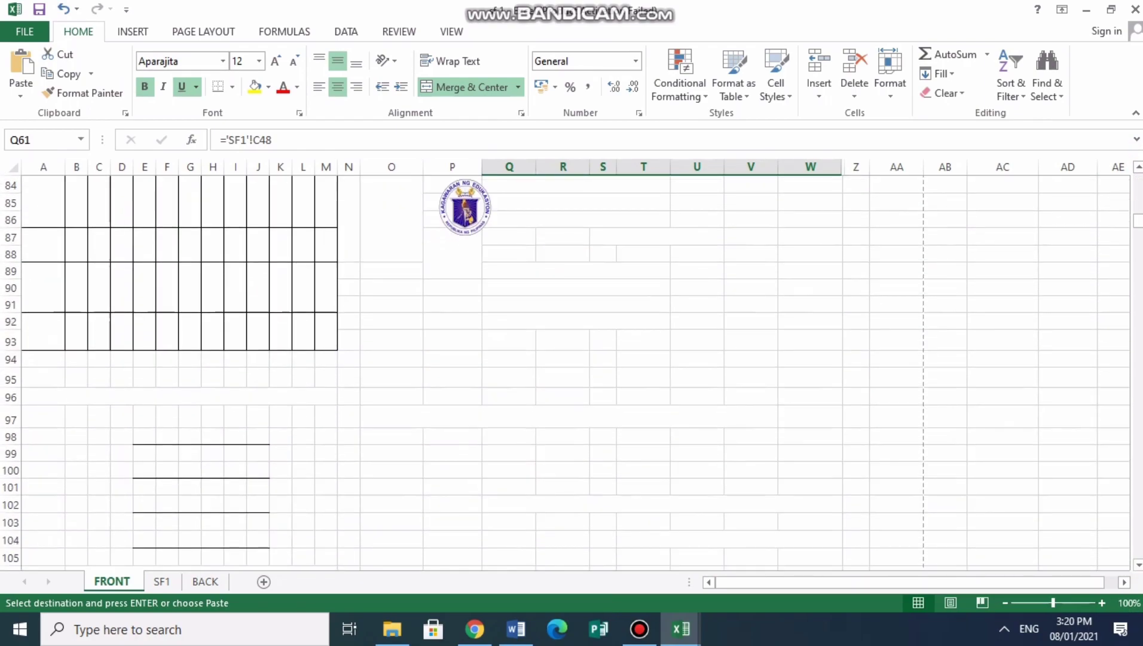
scroll(1139, 561, down, 7)
scroll(1137, 169, up, 3)
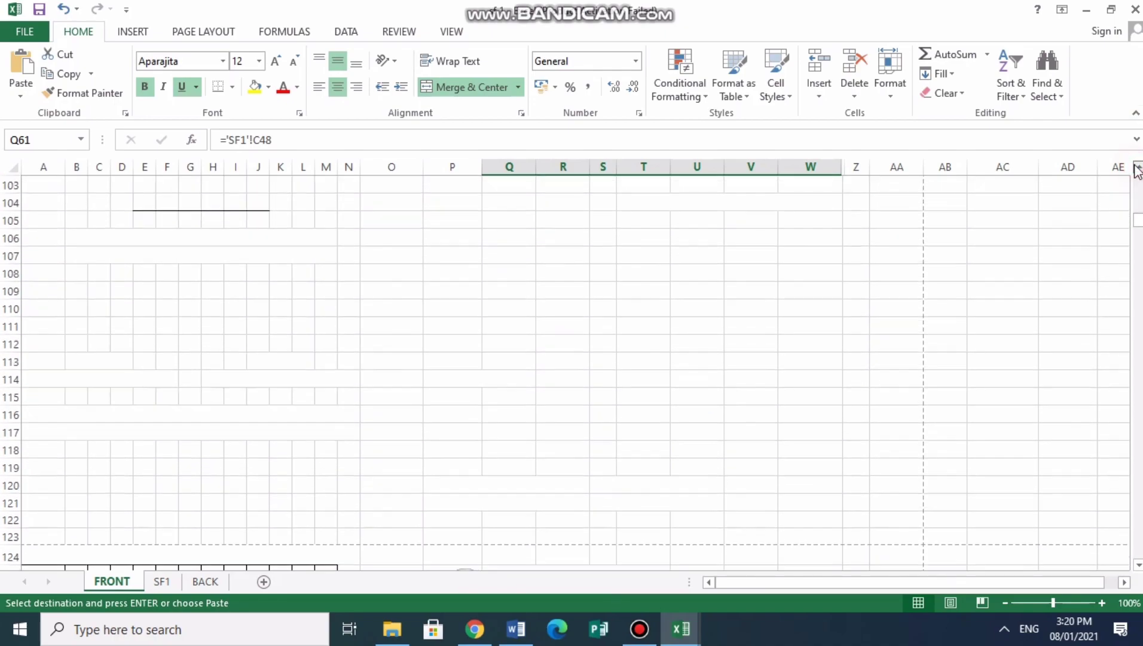
scroll(1138, 169, up, 12)
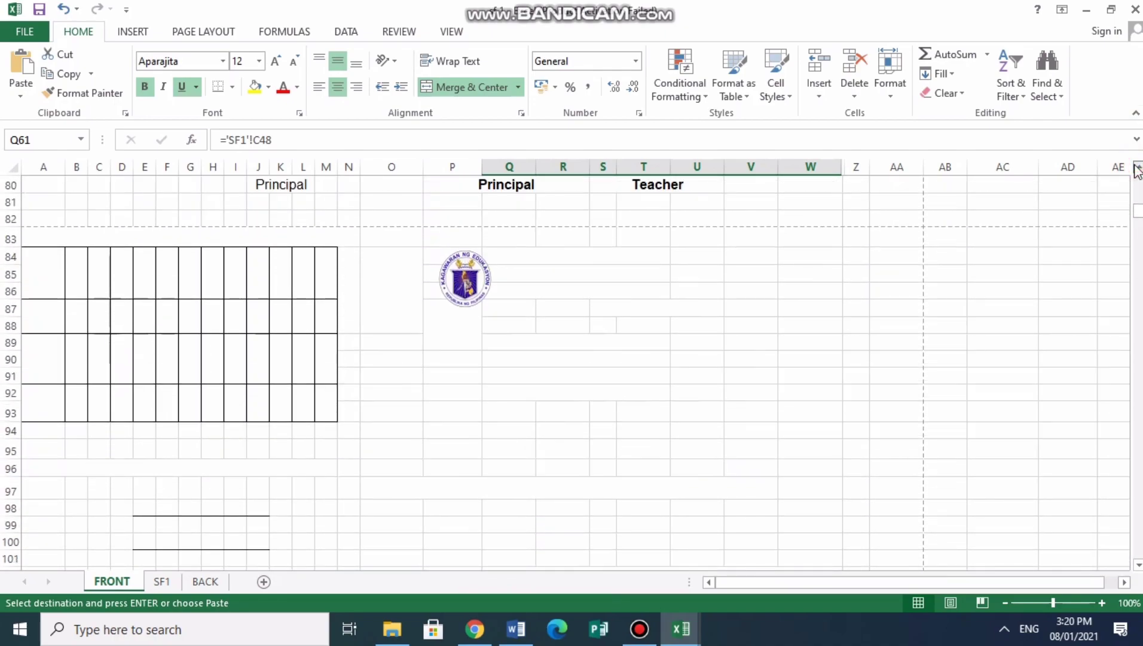
scroll(1137, 168, up, 1)
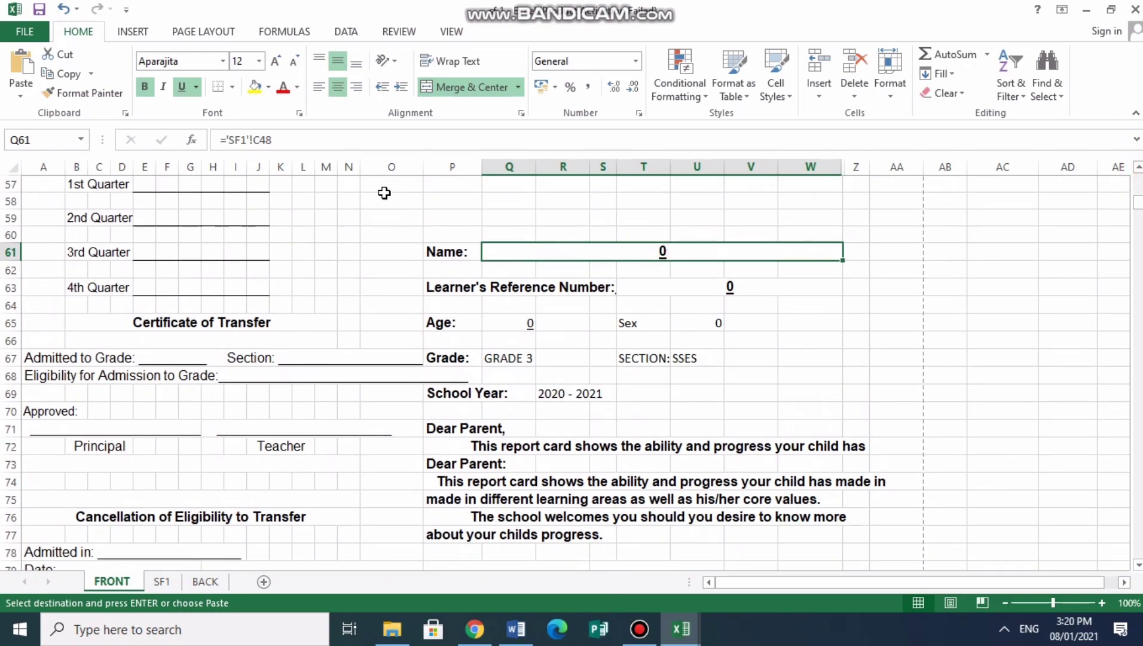
Step: Point the second report card's Name formula to the second learner by changing it to ='SF1'!C8
click(267, 140)
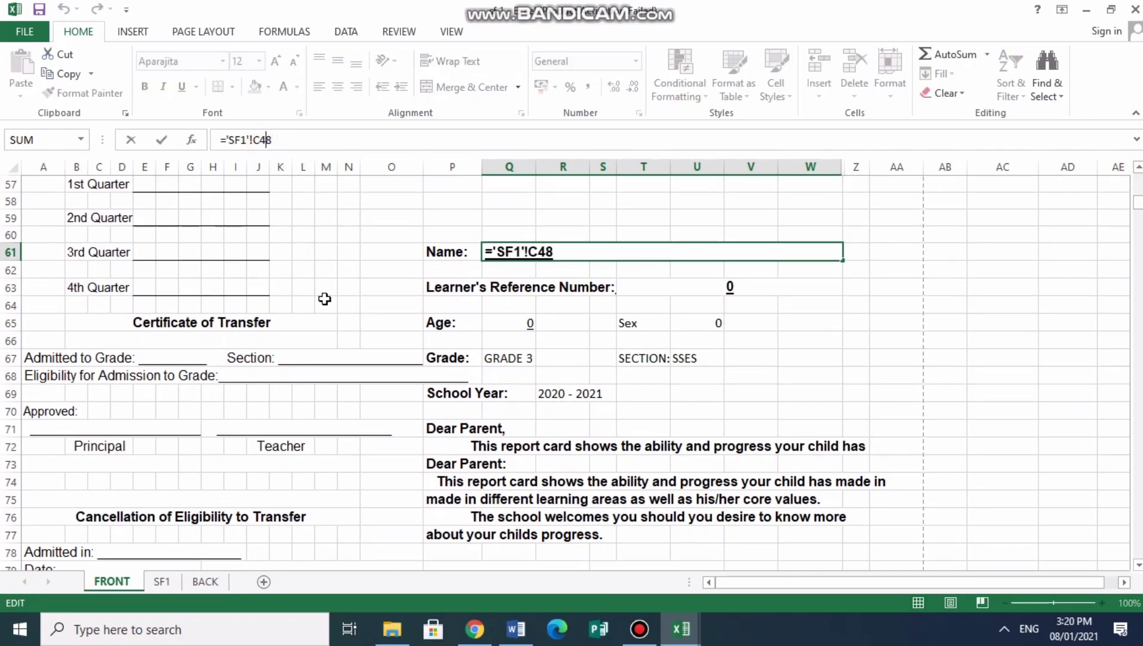
key(BackSpace)
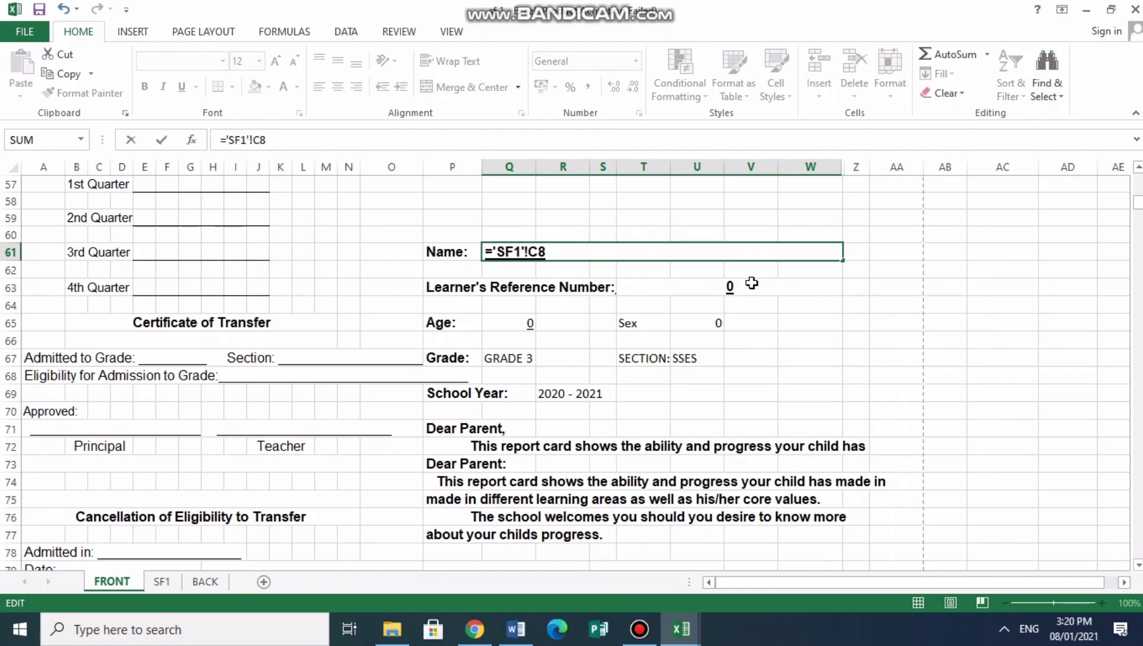
key(Return)
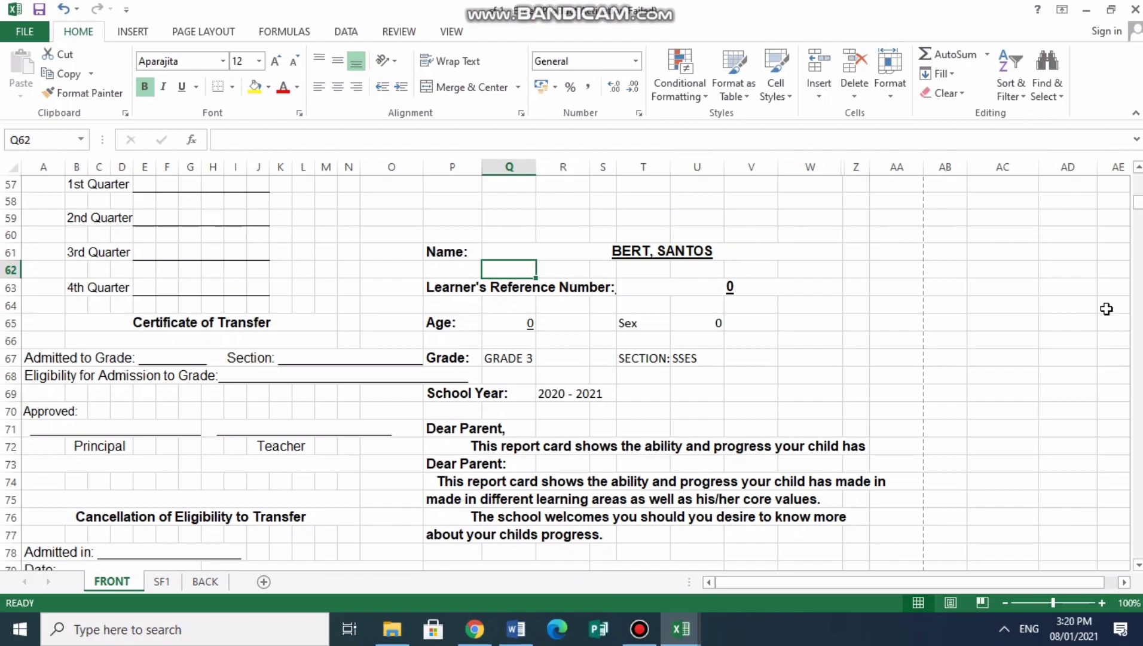
Step: Look up the second learner's LRN cell on SF1 and set the second card's Learner's Reference Number formula to ='SF1'!A8
scroll(1138, 206, down, 1)
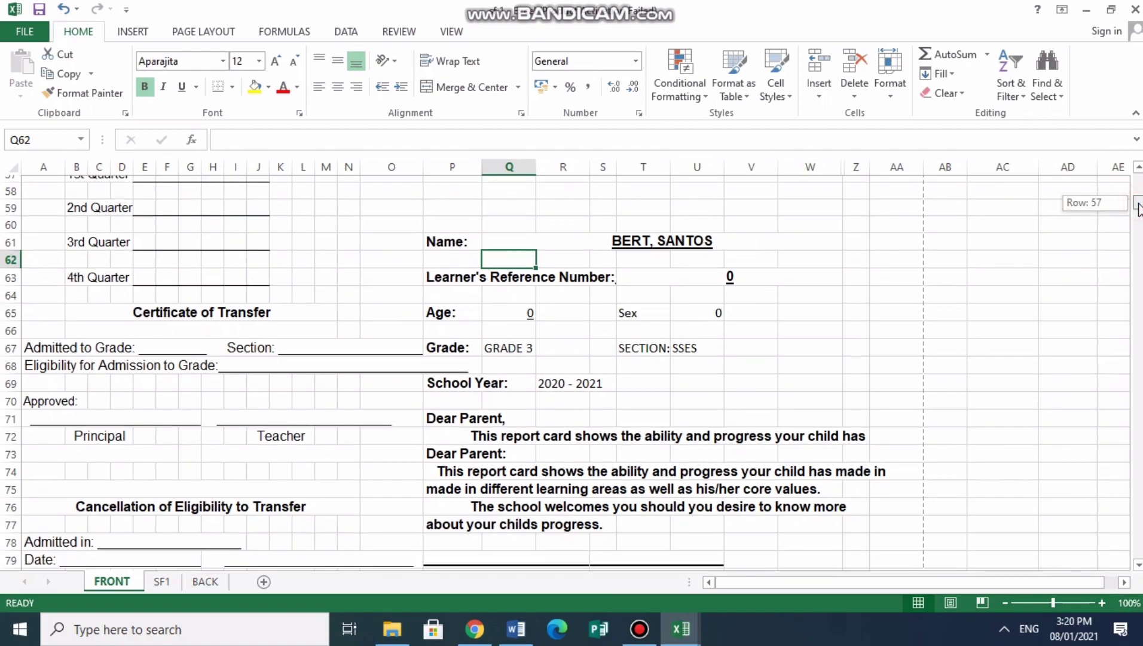
scroll(1139, 170, up, 3)
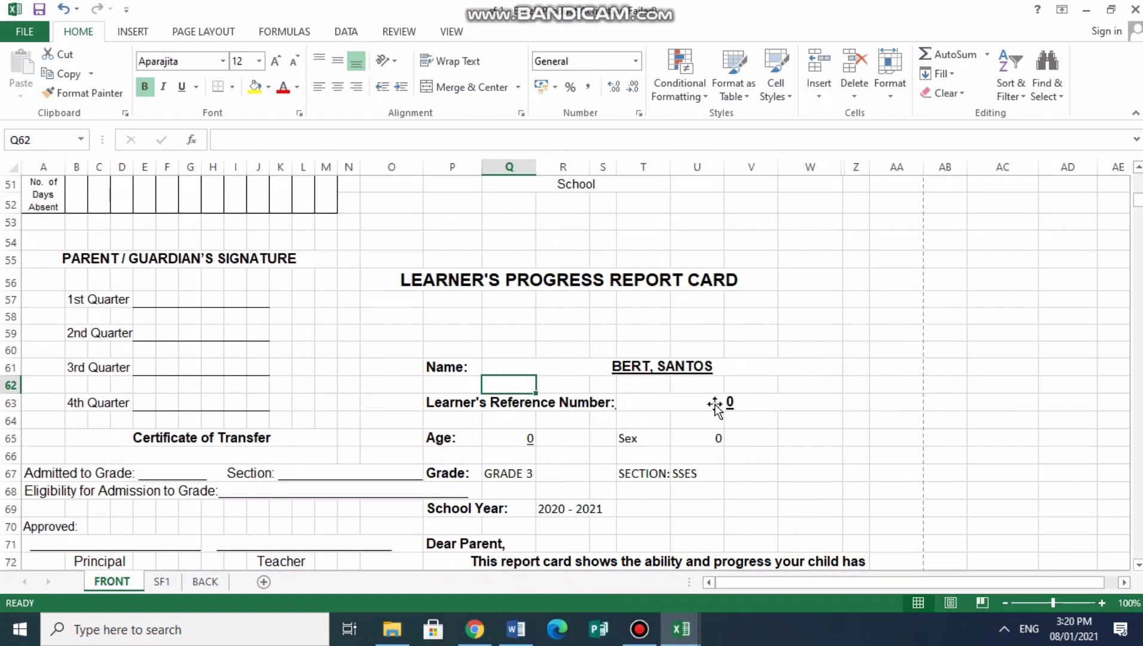
click(715, 406)
click(742, 407)
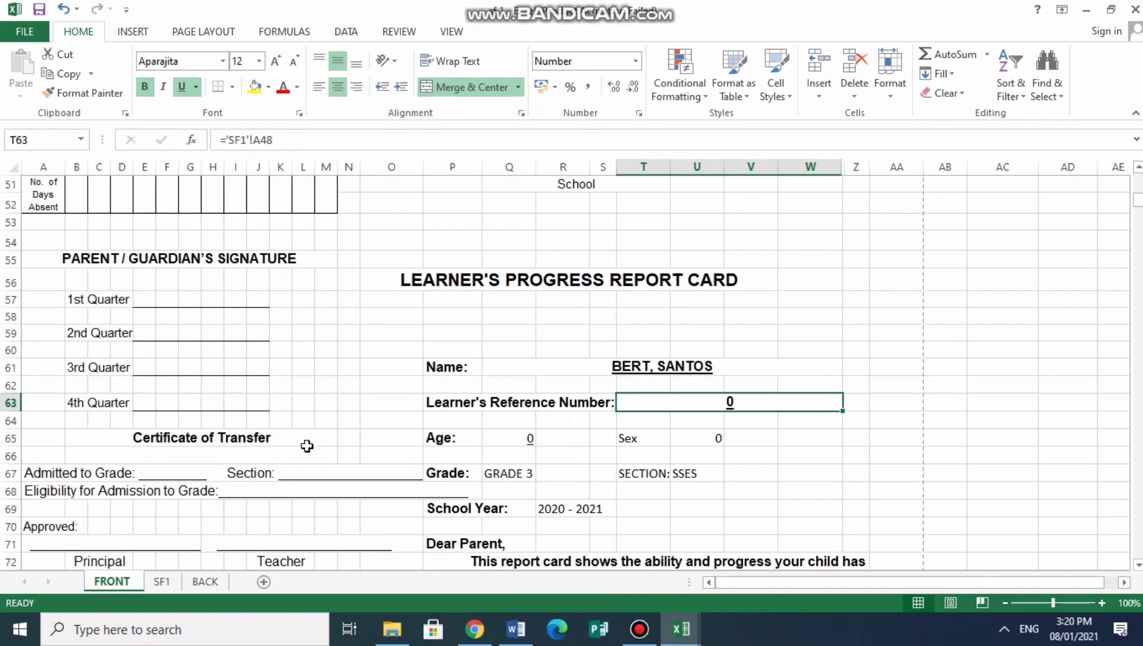
click(166, 582)
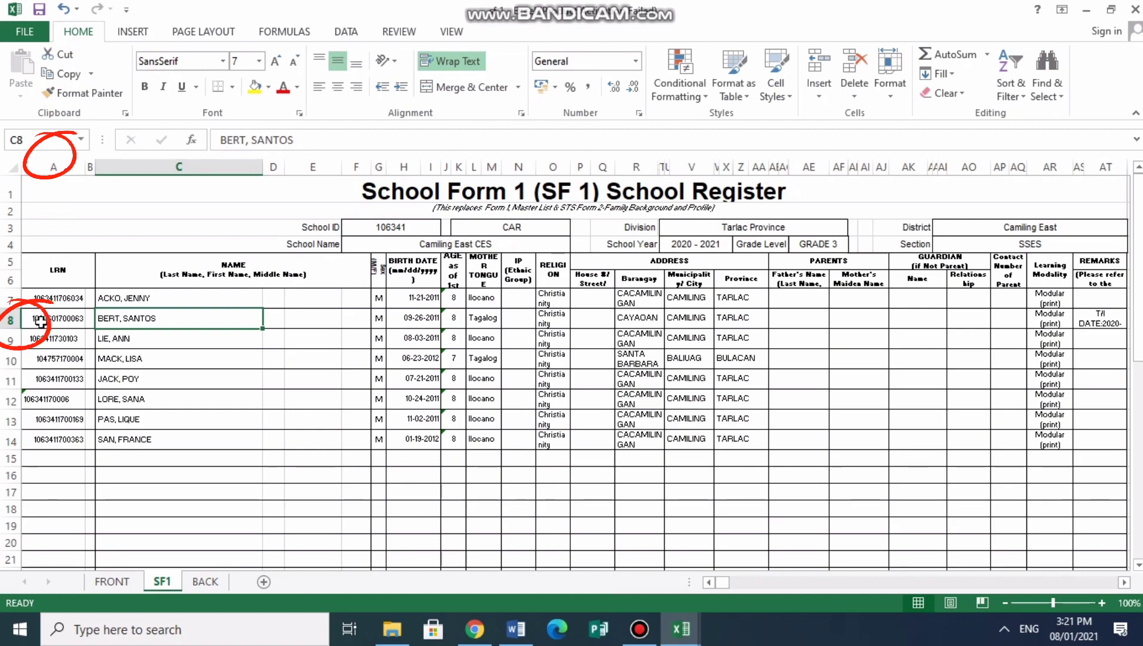
click(126, 584)
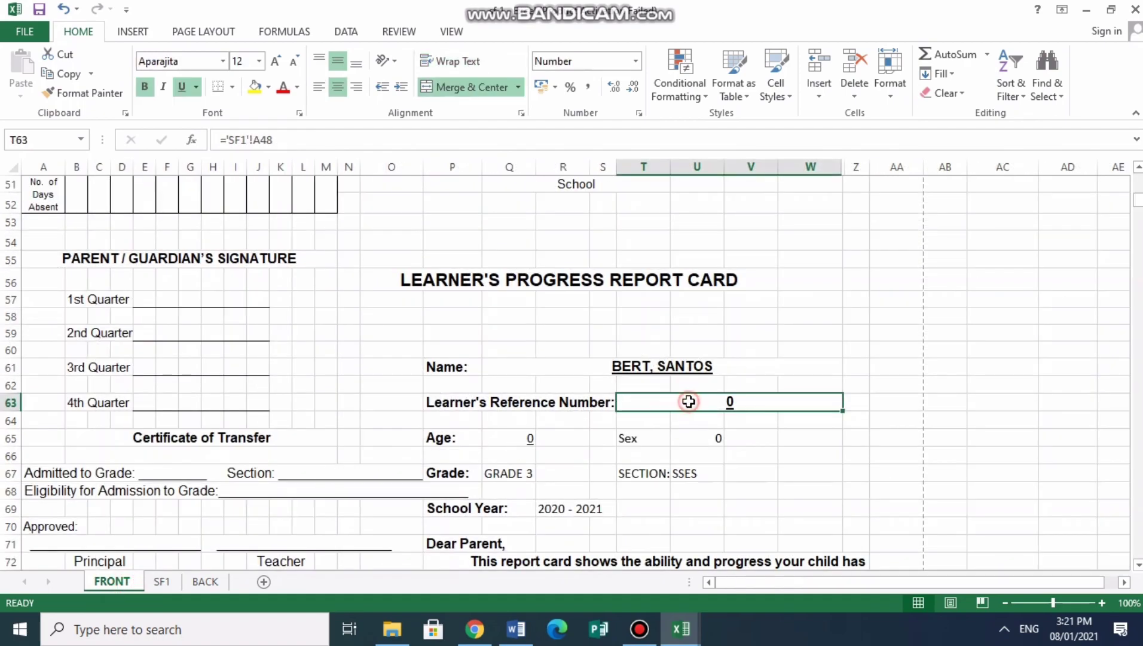
click(275, 141)
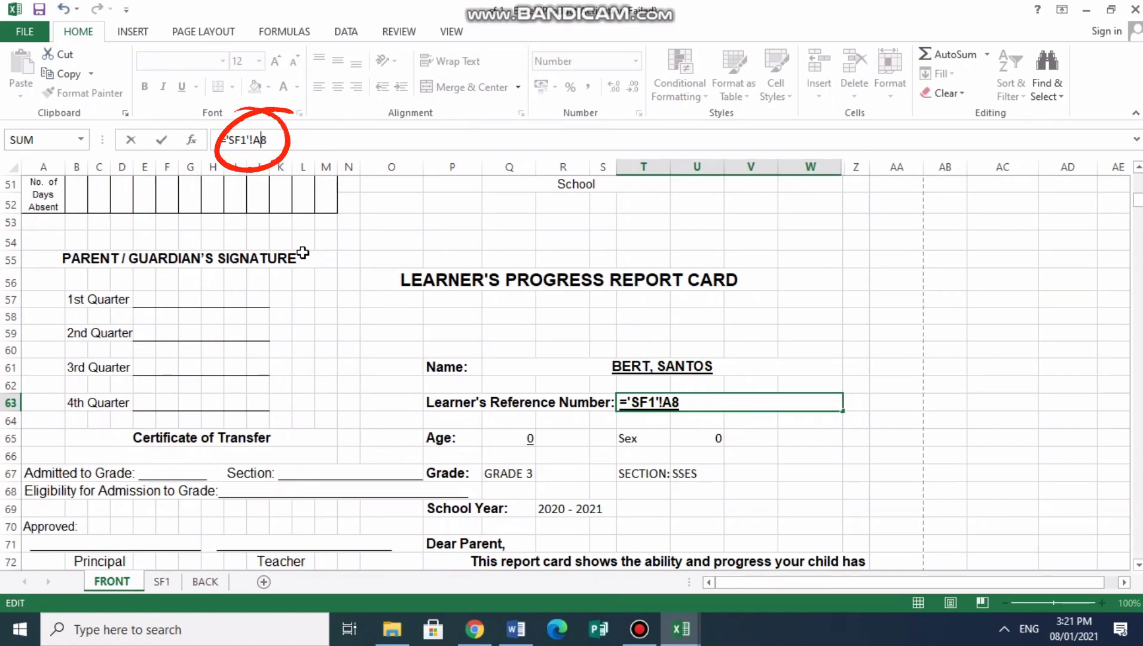
key(BackSpace)
click(735, 431)
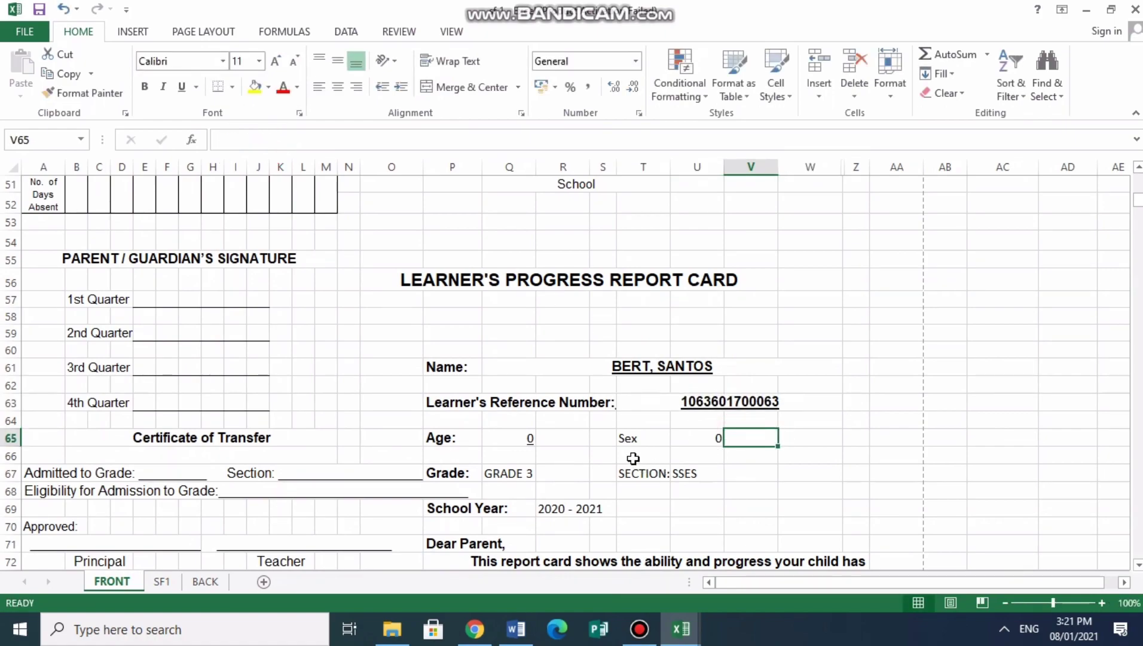
Step: Point the second report card's Age formula to ='SF1'!J8 and its Sex formula to ='SF1'!G8
click(533, 440)
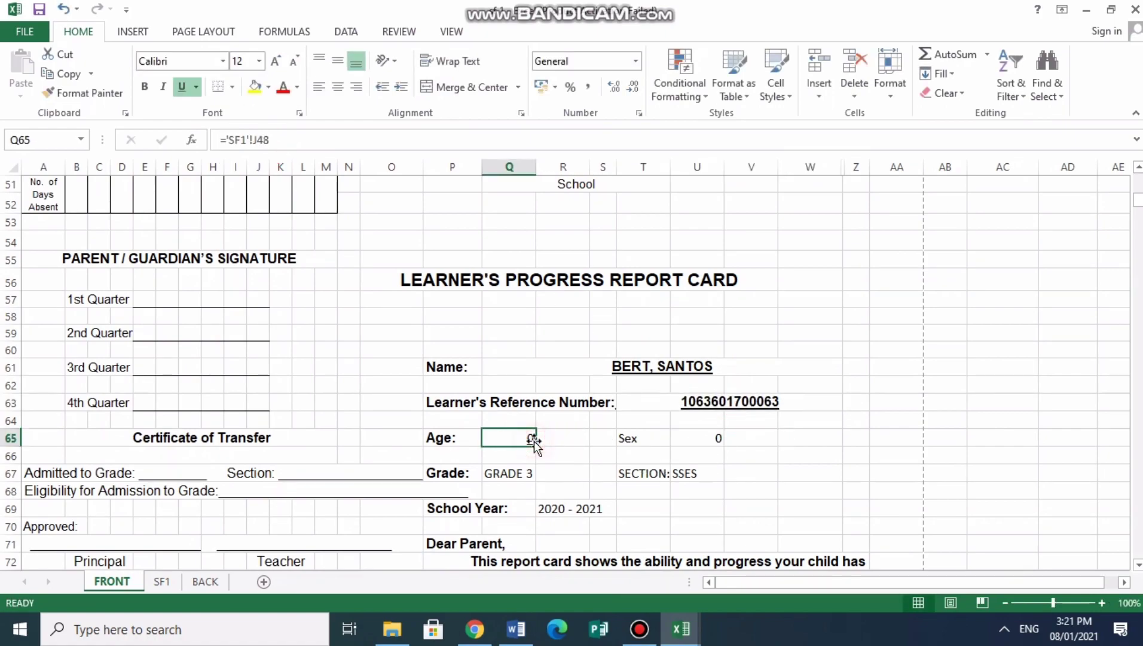
click(263, 136)
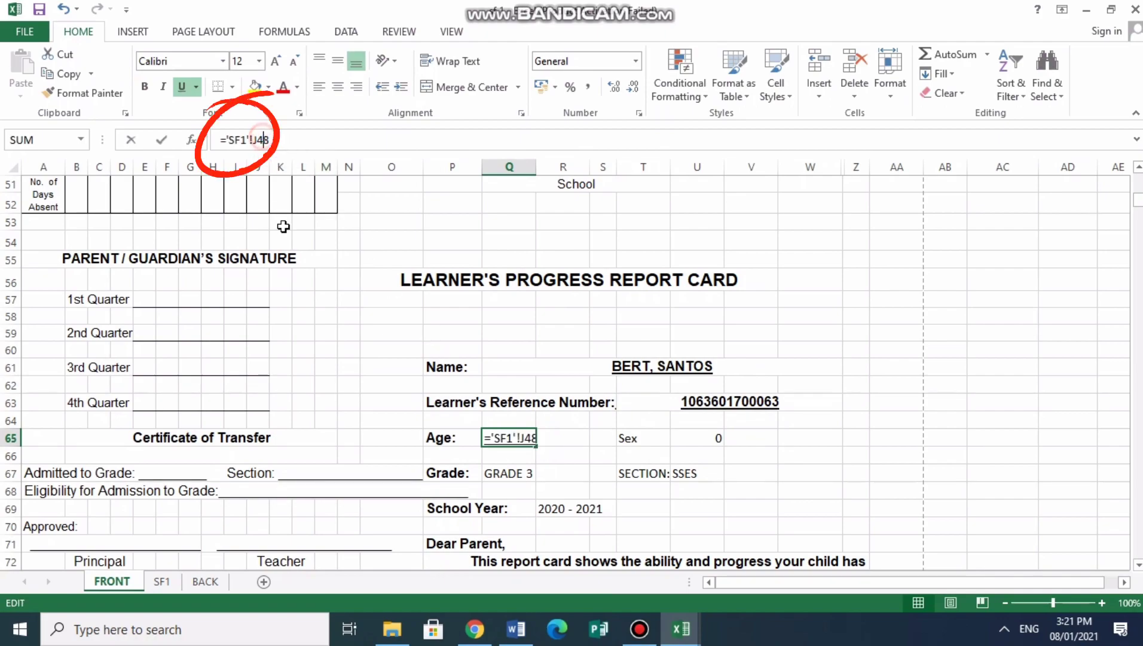
key(BackSpace)
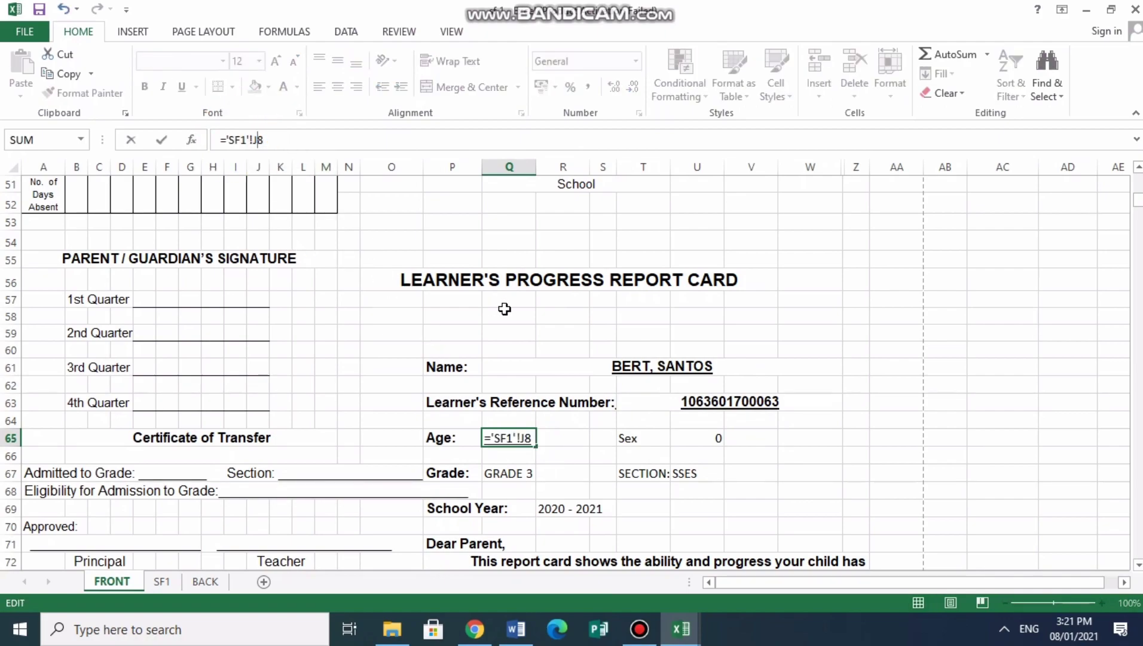
click(711, 437)
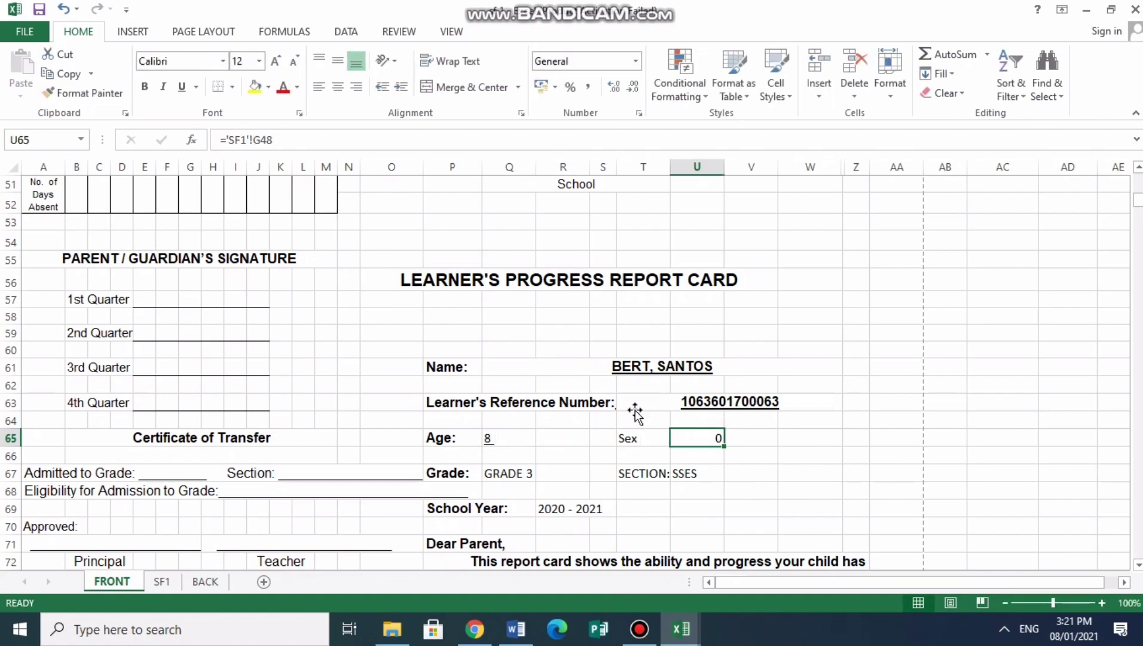
click(267, 139)
key(BackSpace)
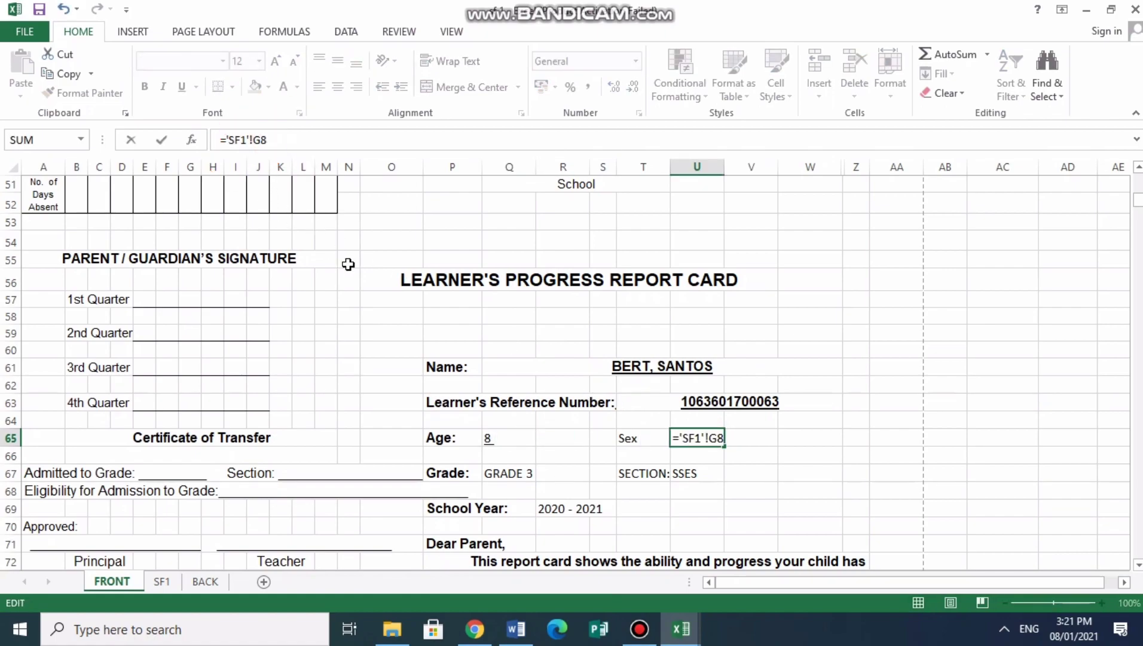
click(891, 404)
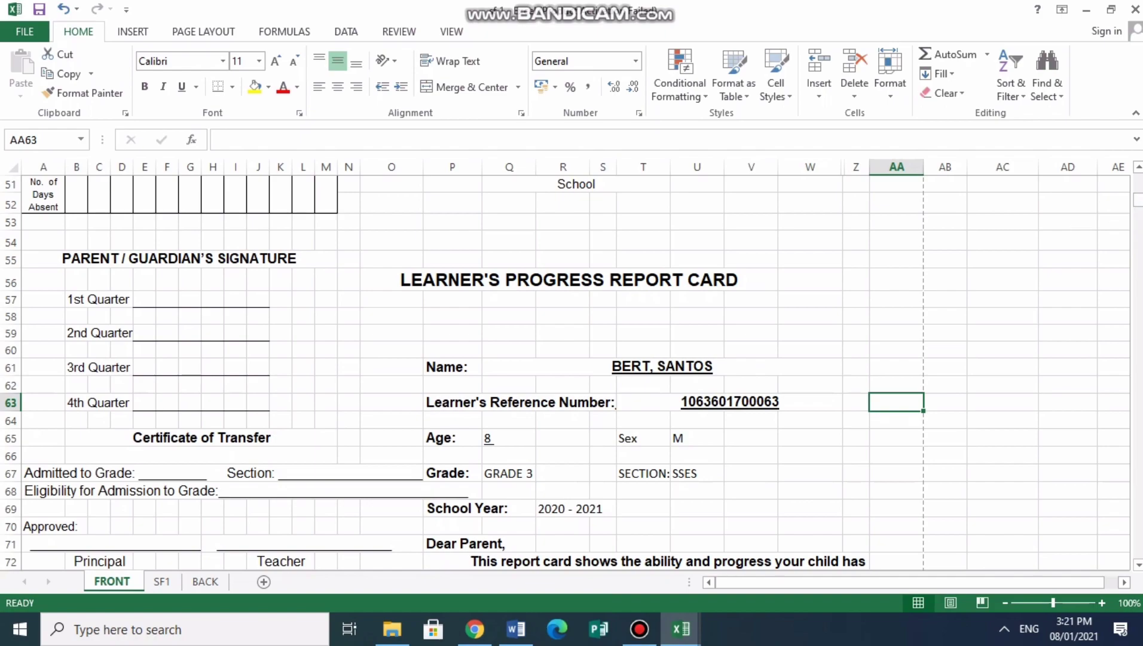
Step: Copy the completed second report card, A42:AA82, and paste it directly below starting at A83
click(1139, 168)
click(1139, 168)
click(1139, 168)
click(1139, 168)
click(1139, 168)
click(1139, 168)
click(1139, 168)
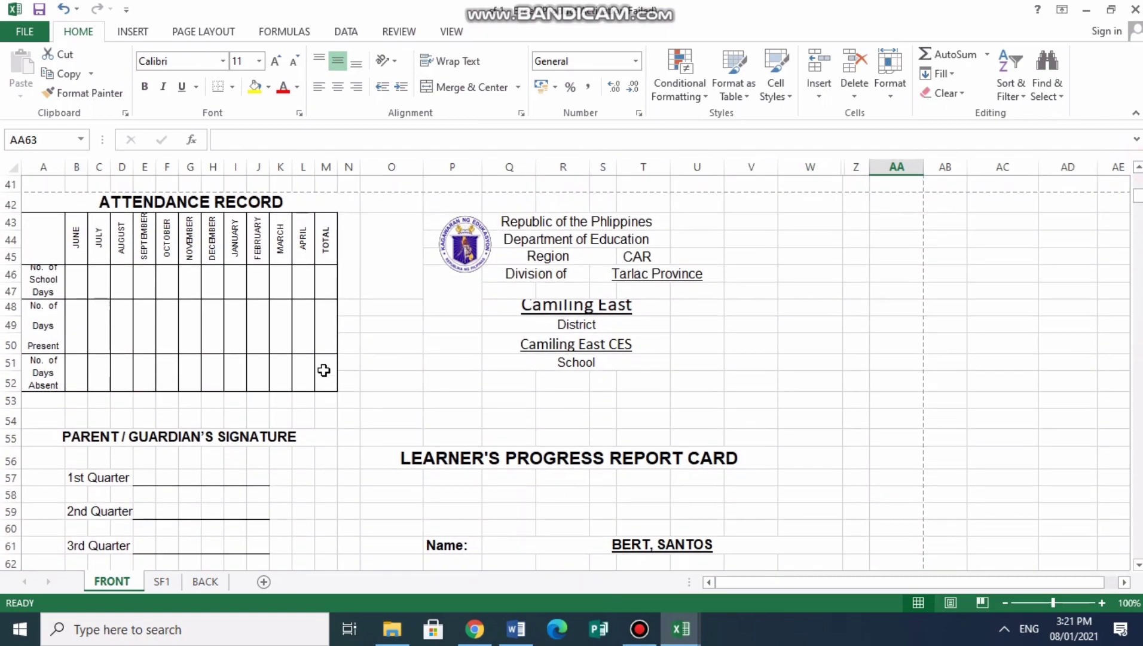
drag(51, 206, 911, 465)
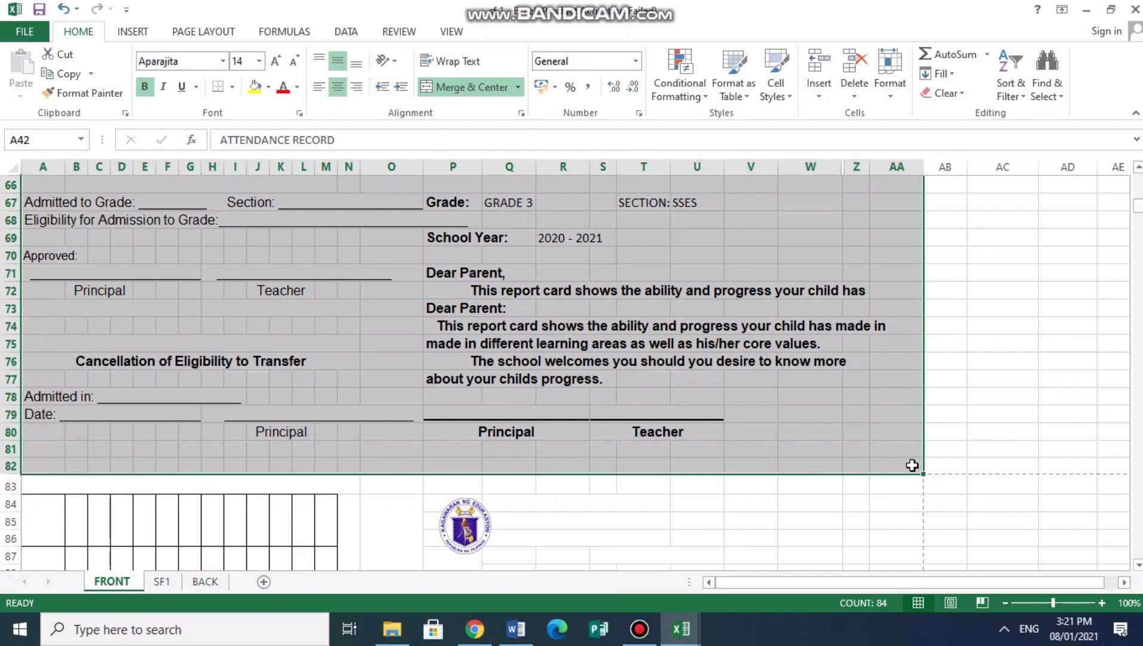
key(ctrl+c)
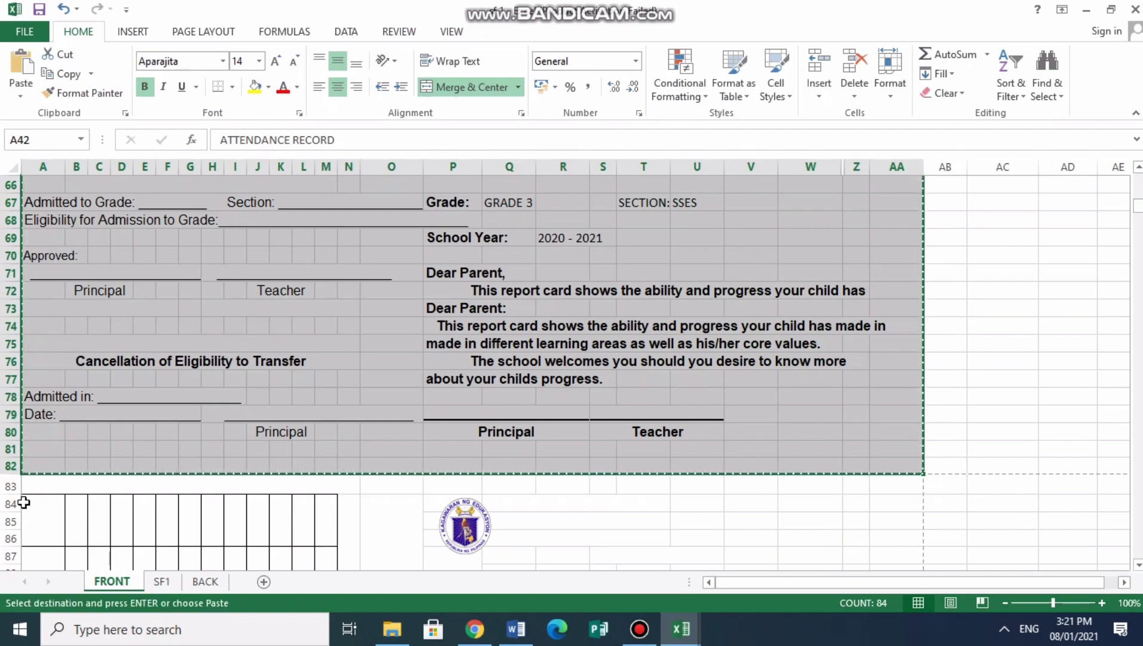
click(29, 481)
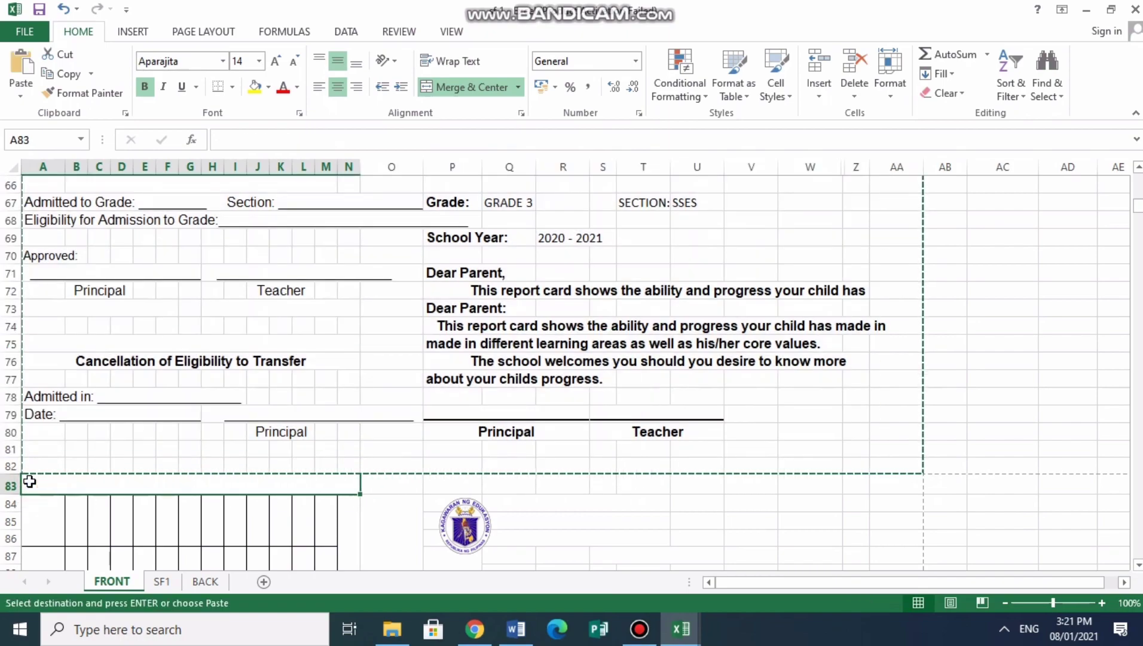
key(ctrl+v)
Step: Paste four more copies of the report card one below another down the FRONT sheet
click(1138, 565)
click(40, 364)
key(ctrl+v)
click(1138, 565)
click(45, 434)
key(ctrl+v)
click(1139, 565)
click(109, 359)
key(ctrl+v)
click(1138, 565)
click(56, 399)
key(ctrl+v)
Step: Inspect the third card's Name formula in row 102 and locate the third learner's name cell, C9, on SF1
drag(1138, 263, 1138, 181)
click(1139, 567)
click(574, 326)
click(1139, 567)
click(598, 434)
click(1138, 567)
click(1139, 566)
click(1139, 567)
click(1139, 567)
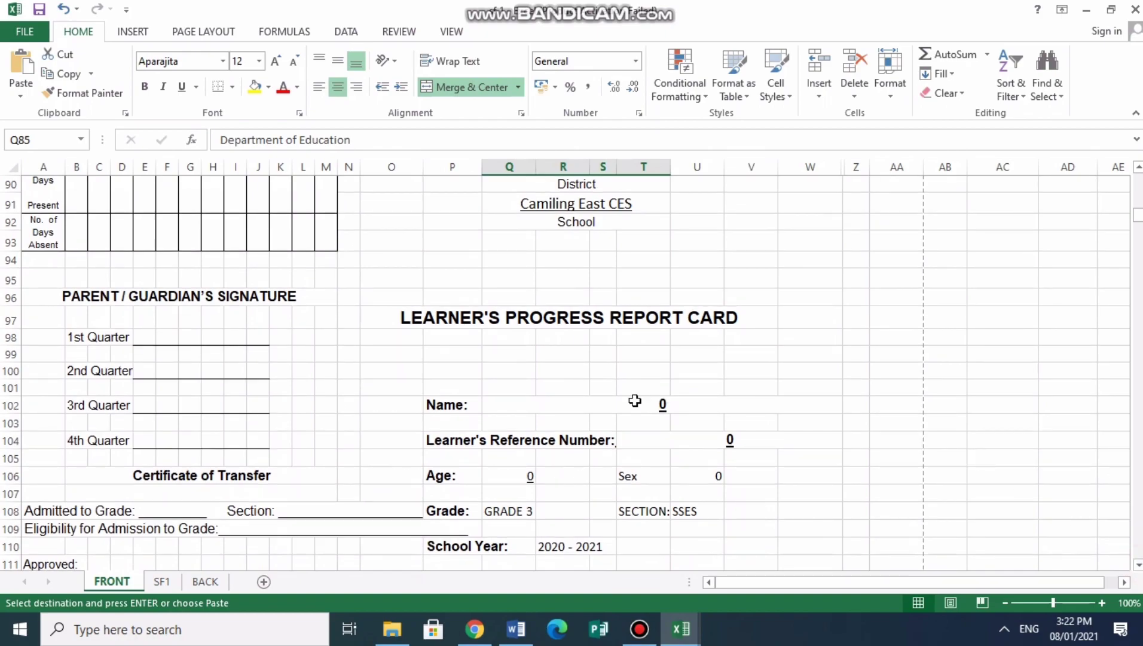
click(635, 402)
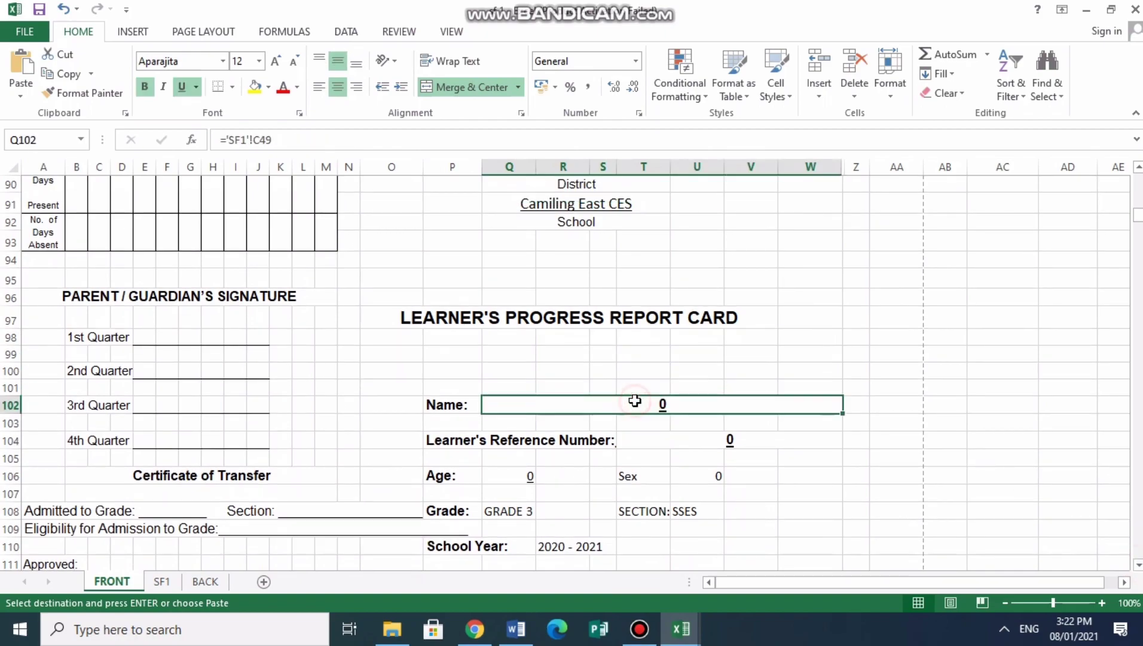
click(162, 581)
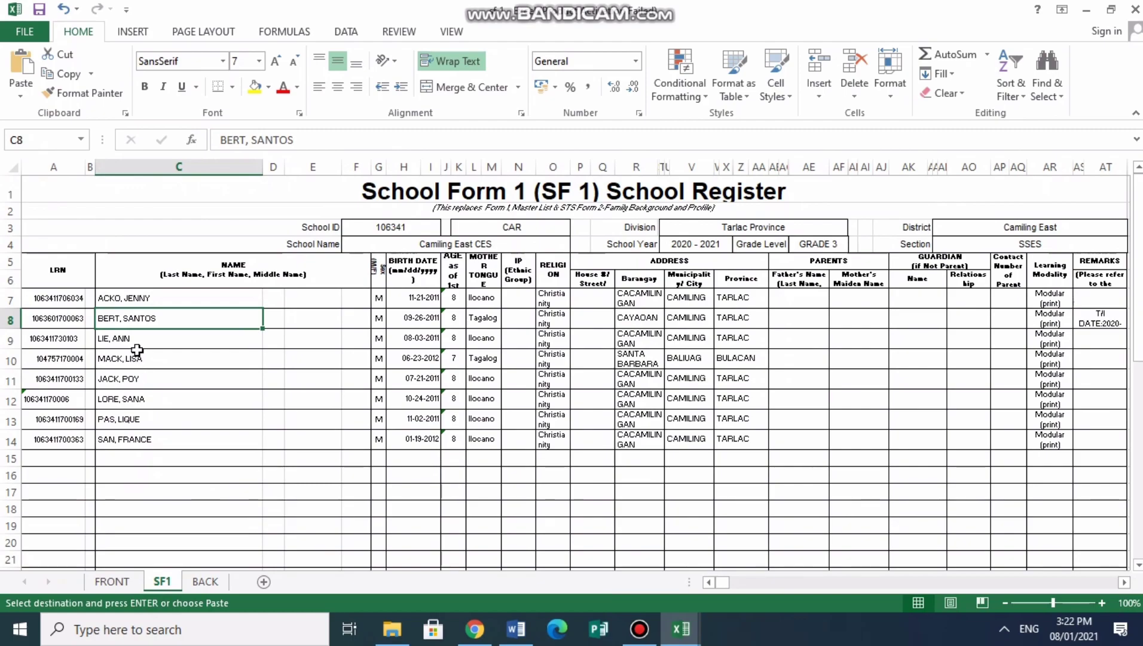
click(158, 342)
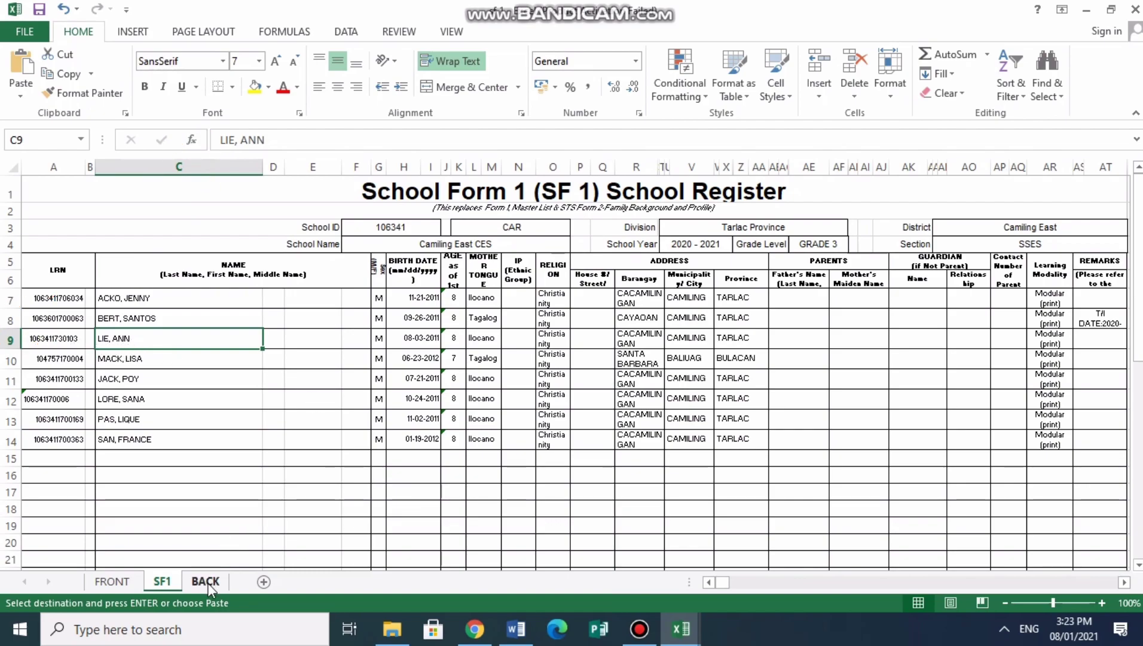
Step: On FRONT, set the third card's Name formula to ='SF1'!C9 and its Learner's Reference Number formula to ='SF1'!A9
click(125, 592)
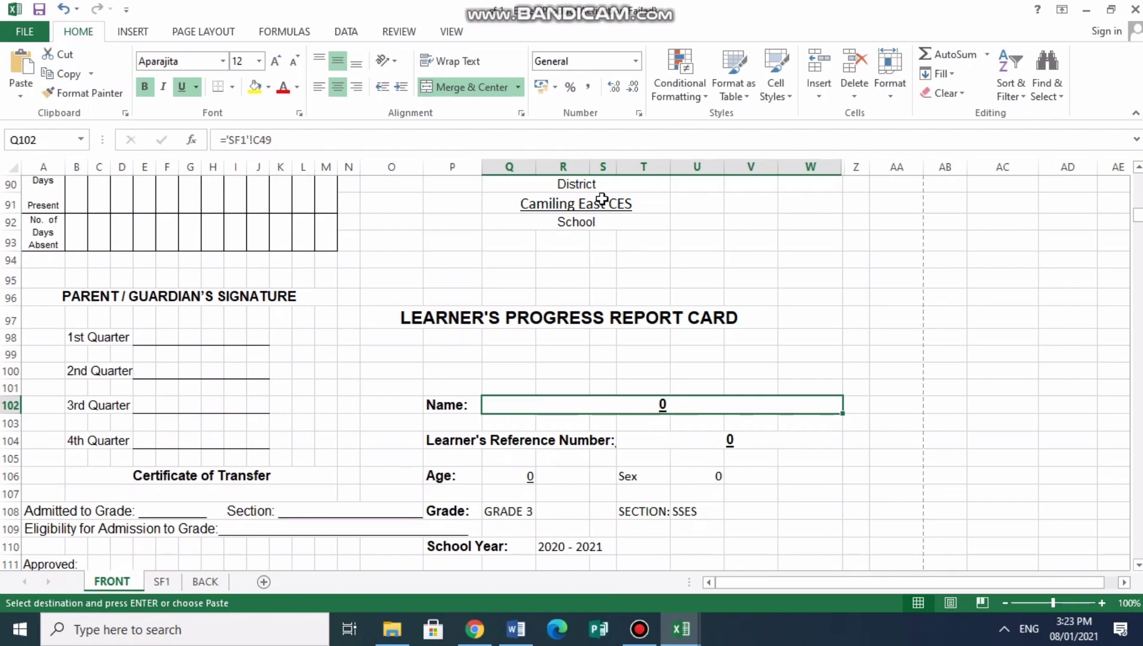
click(269, 139)
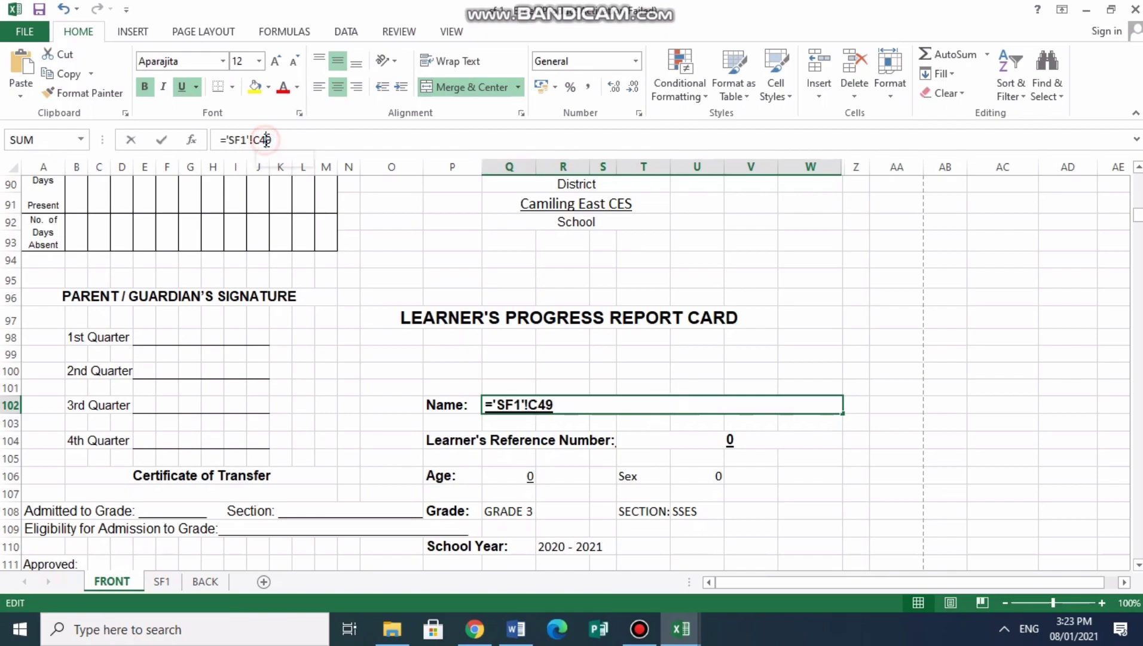
key(BackSpace)
click(686, 442)
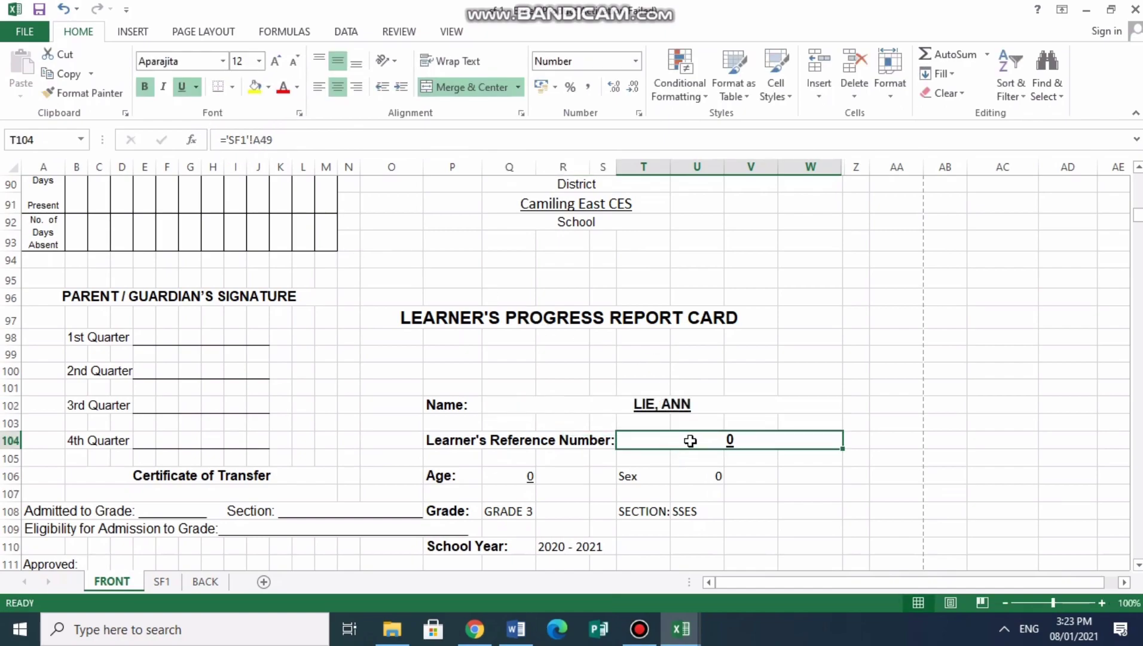
click(265, 140)
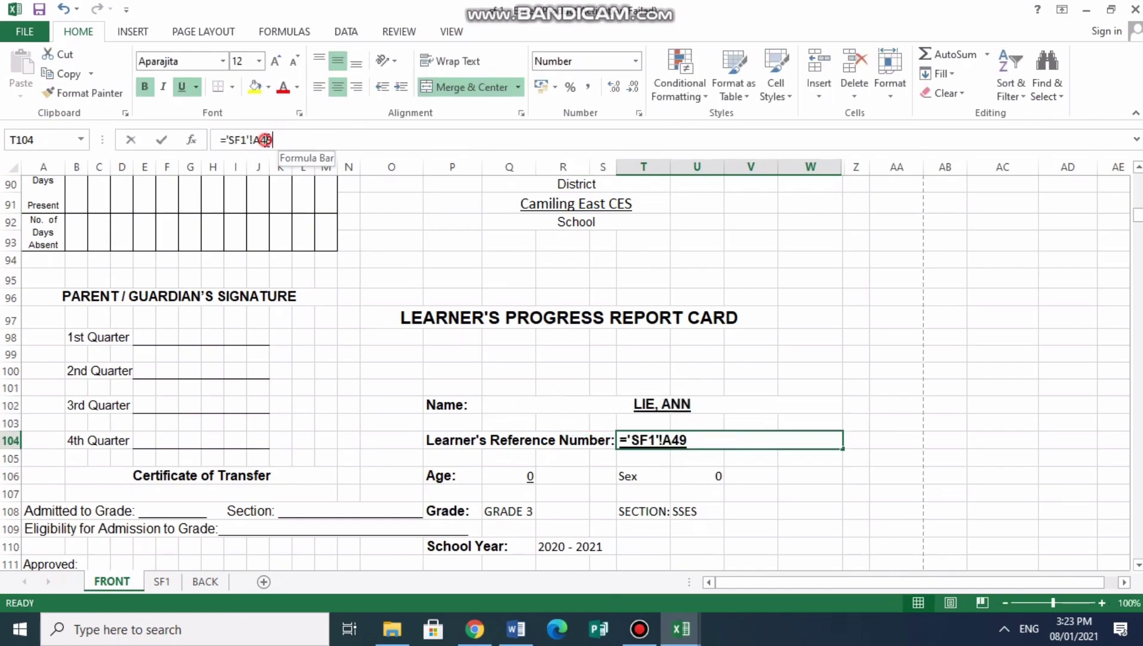
key(BackSpace)
Step: Point the third report card's Age formula to ='SF1'!J9 and its Sex formula to ='SF1'!G9
click(528, 475)
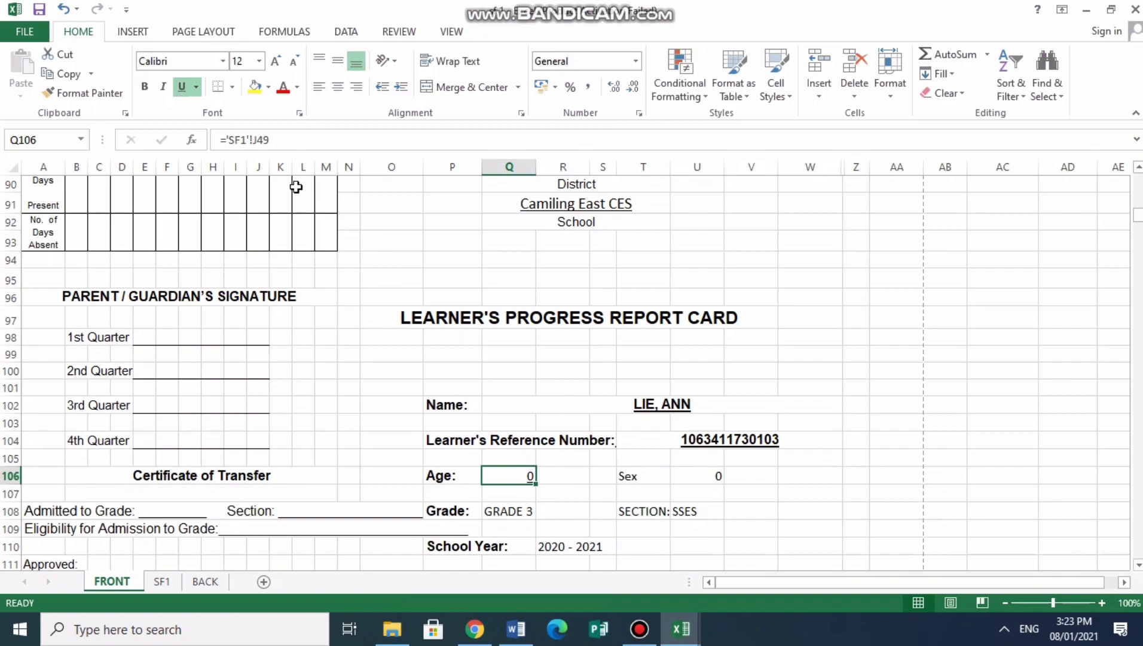
click(264, 140)
key(BackSpace)
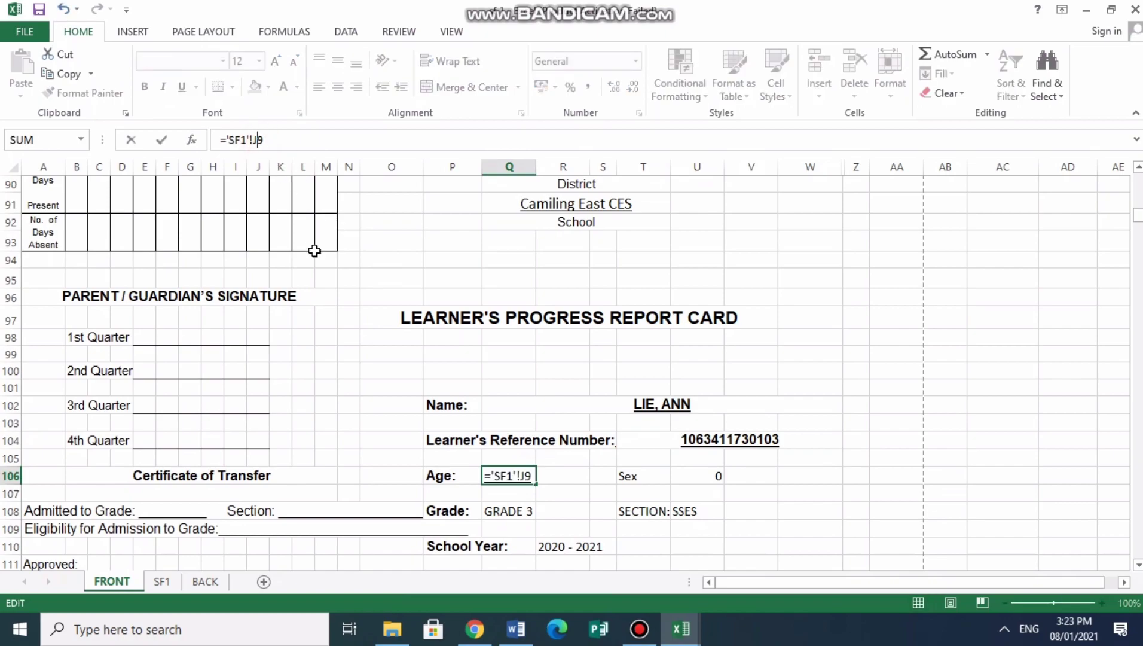
click(735, 478)
click(267, 139)
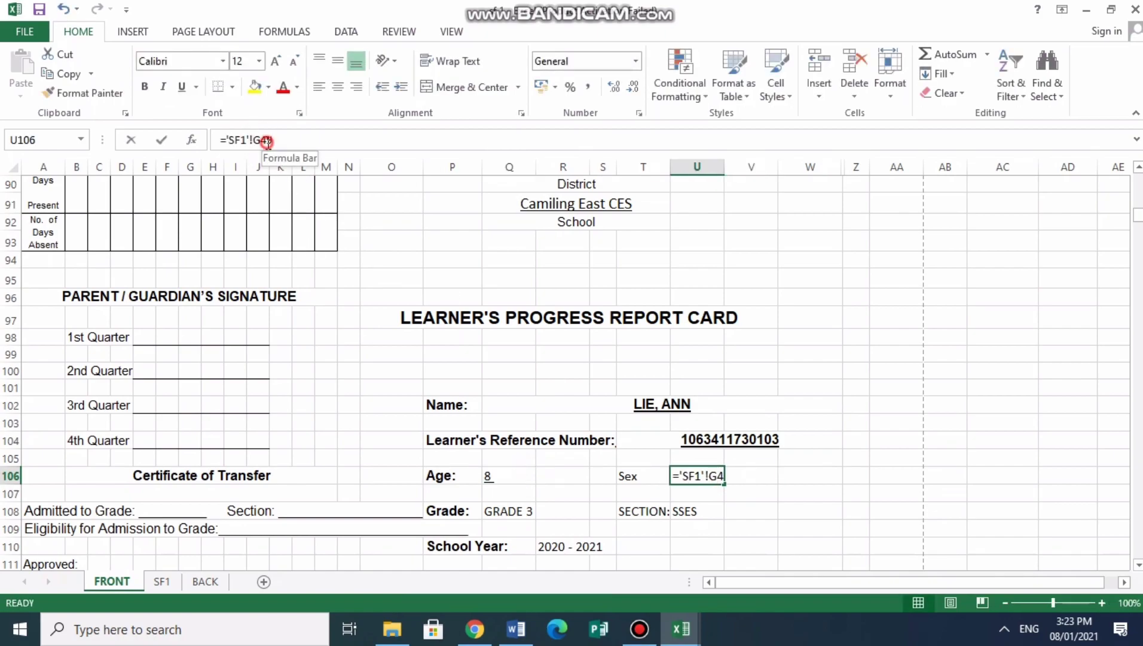
key(BackSpace)
text(9)
click(534, 278)
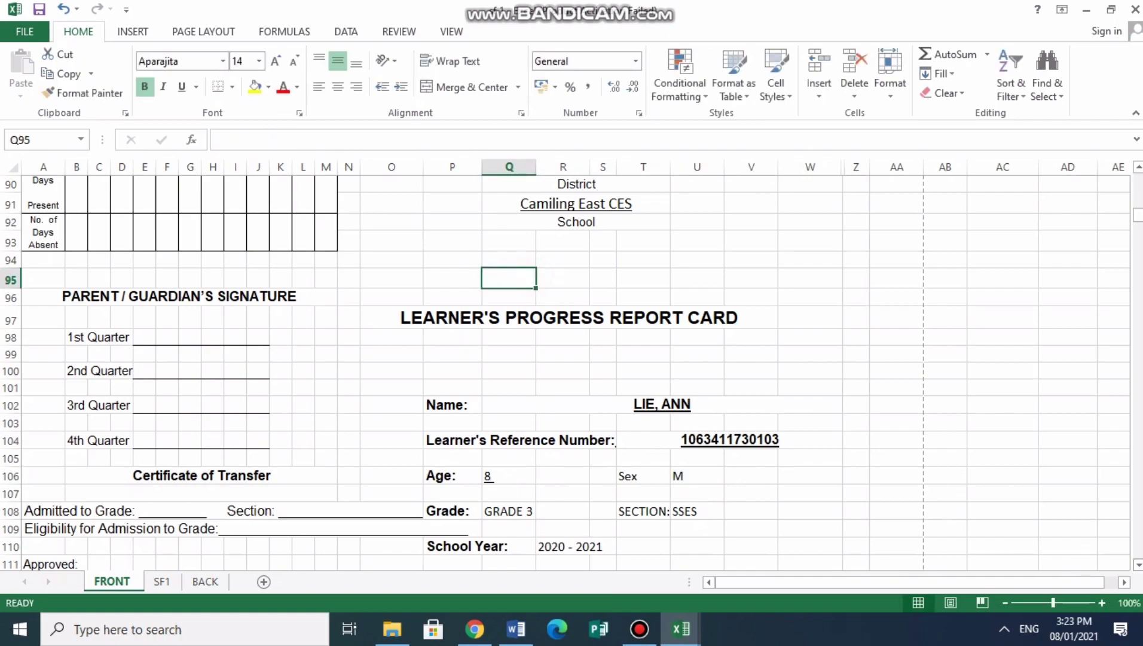
Step: Change the fourth report card's Name formula in row 143 to ='SF1'!C10
scroll(1139, 568, down, 9)
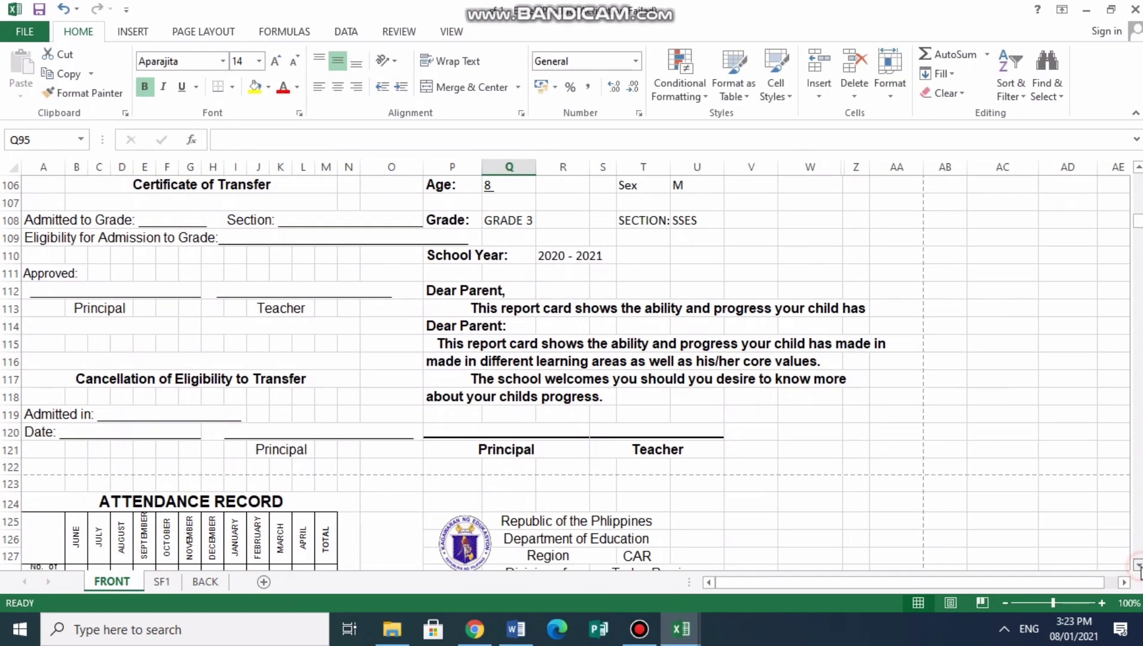
scroll(1138, 568, down, 4)
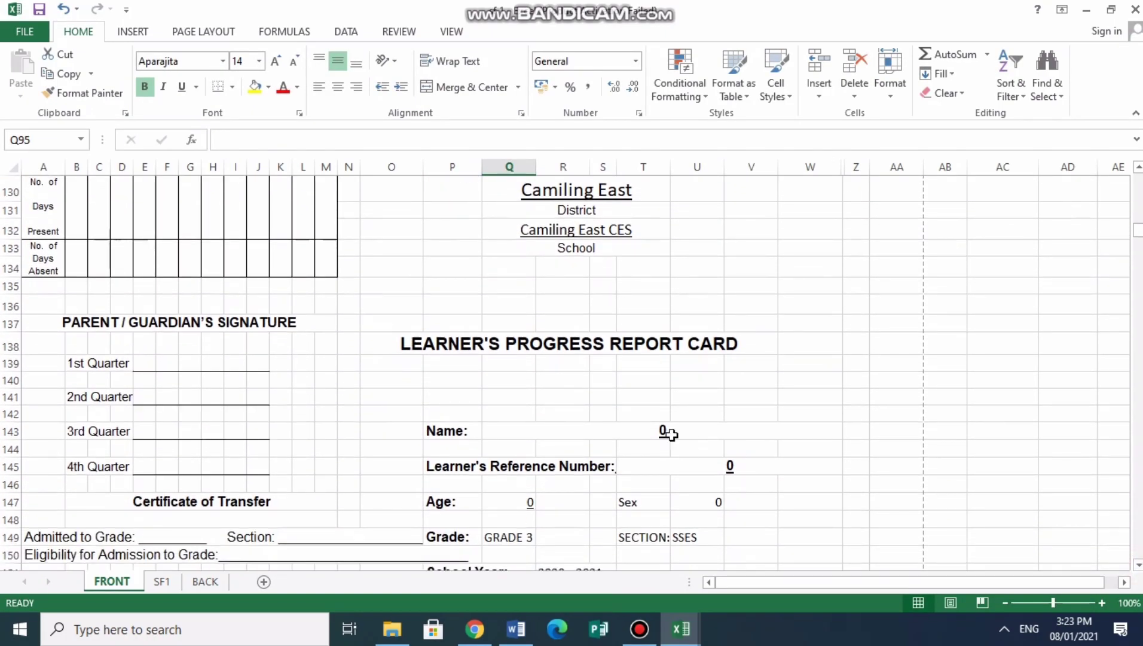
click(662, 430)
click(266, 140)
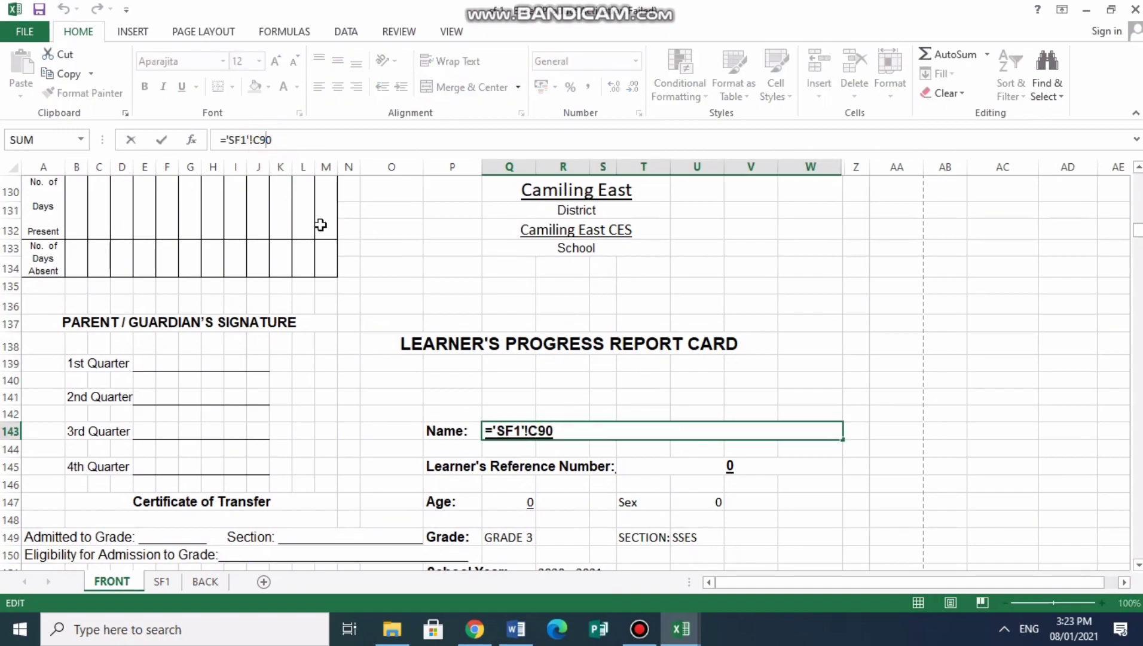
key(BackSpace)
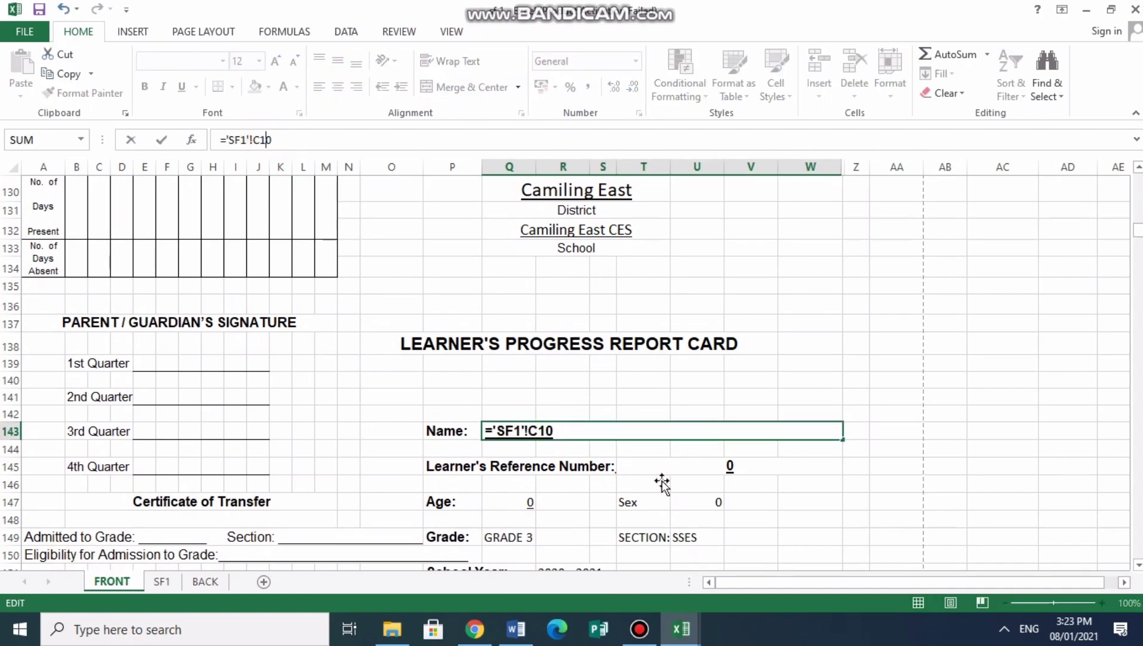
Step: Set the fourth report card's Age formula to ='SF1'!J10 and its Sex formula to ='SF1'!G10
click(533, 501)
click(269, 139)
key(BackSpace)
text(1)
click(681, 496)
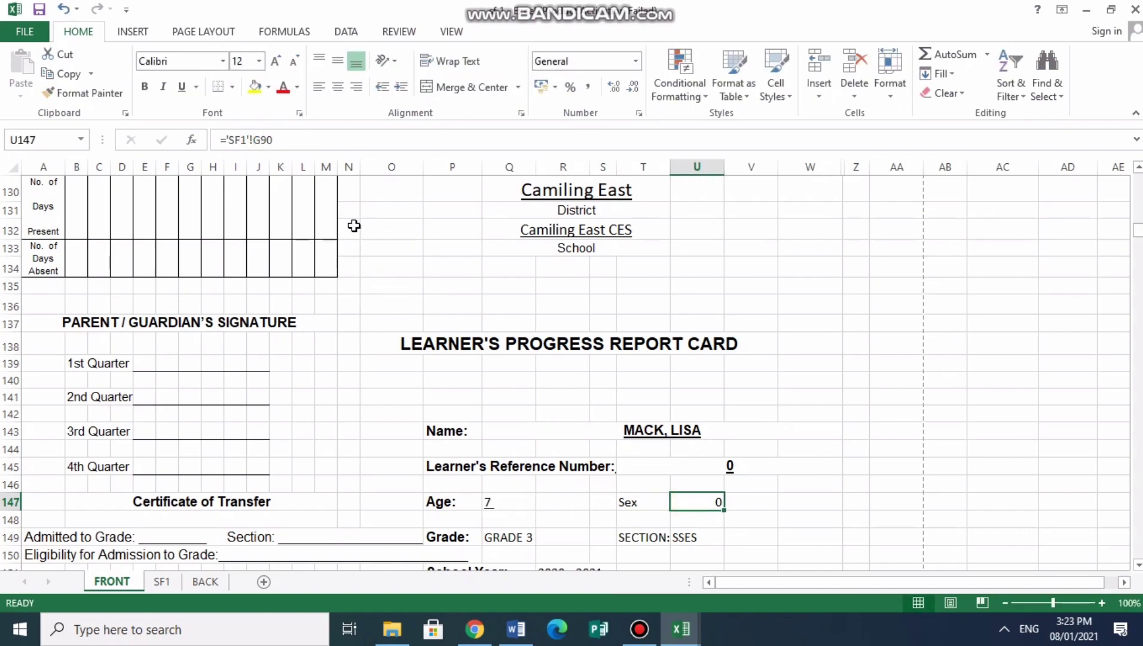
click(261, 141)
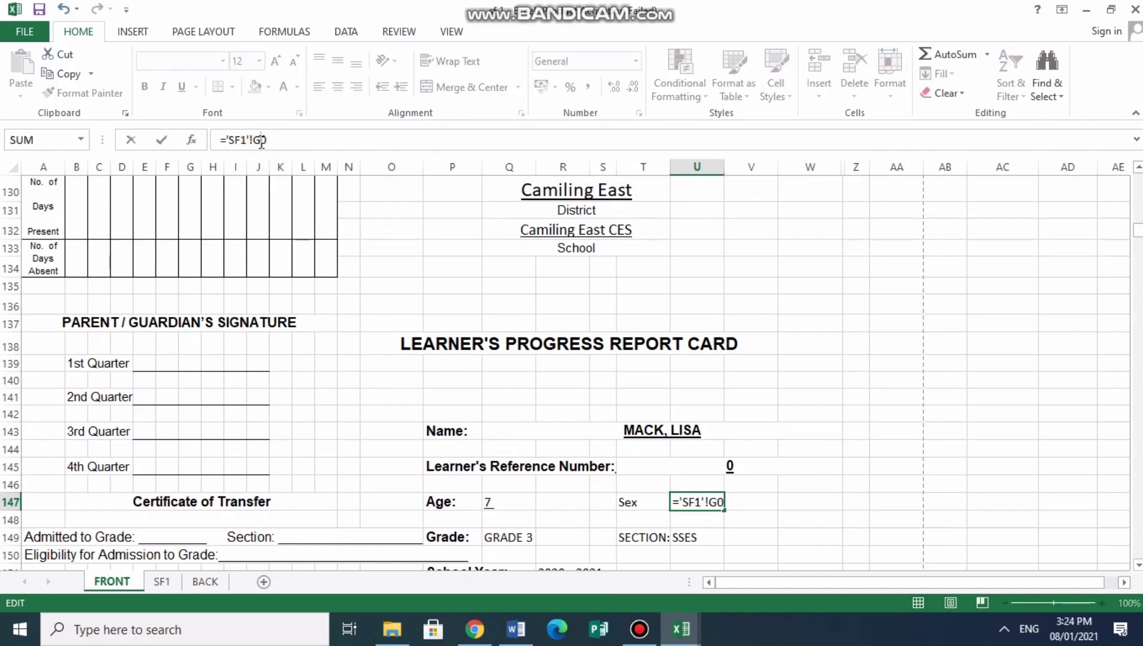
click(829, 447)
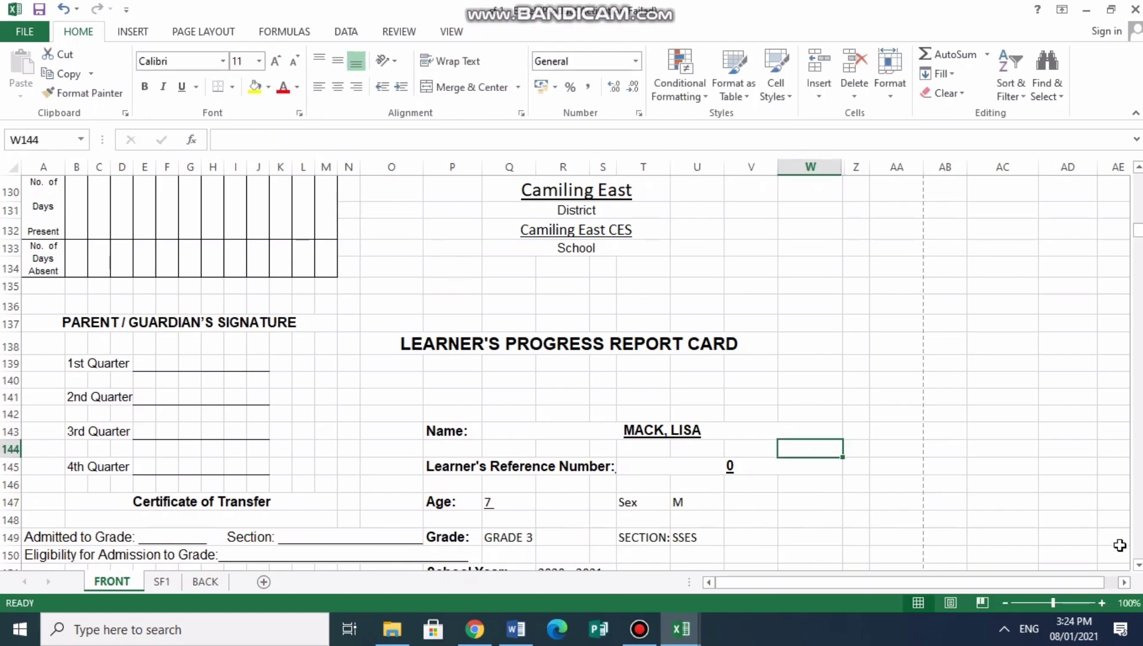
Step: Point the fifth report card's Name to ='SF1'!C11 and its Learner's Reference Number, Age and Sex formulas to SF1 row 11
scroll(565, 388, down, 5)
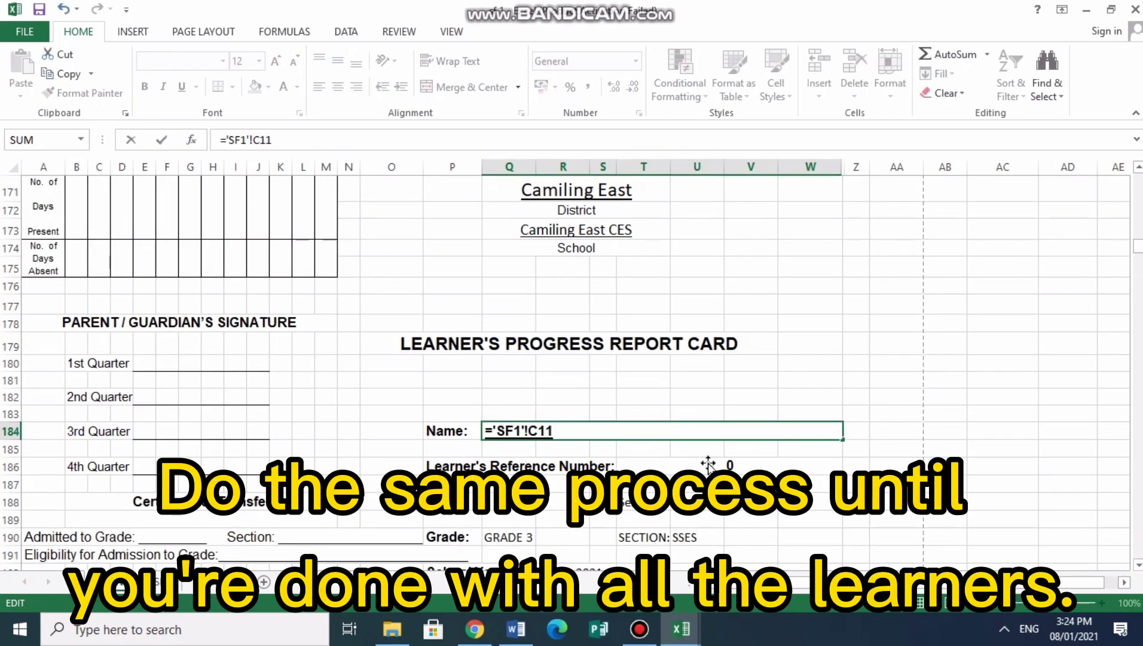
click(945, 466)
scroll(945, 465, down, 1)
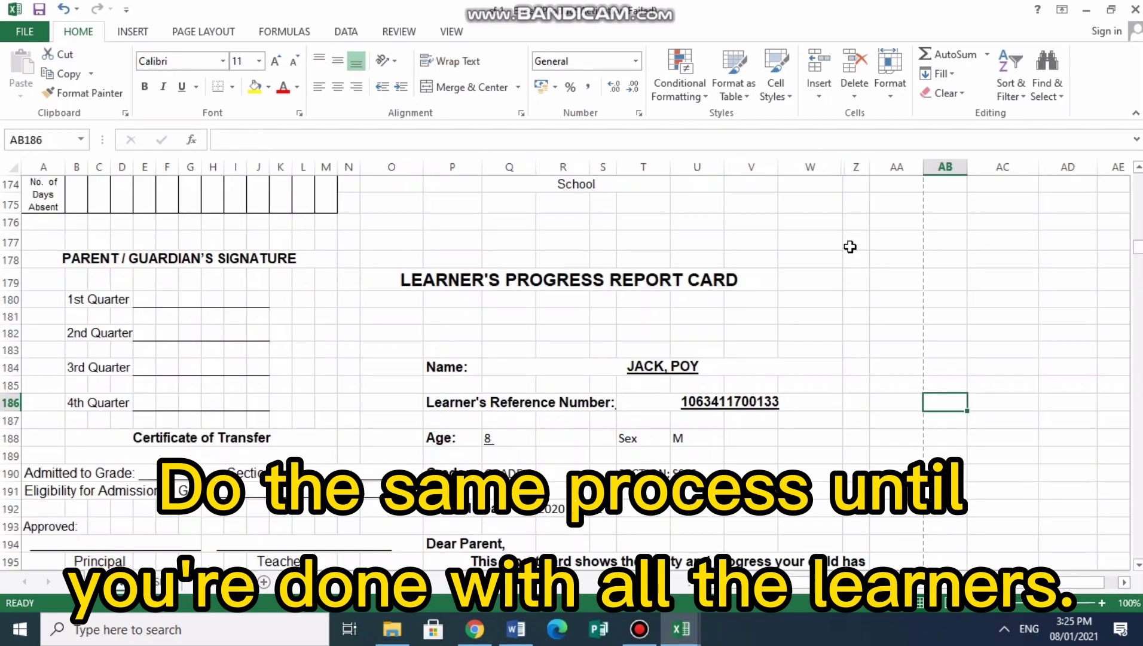
click(830, 243)
scroll(565, 383, down, 4)
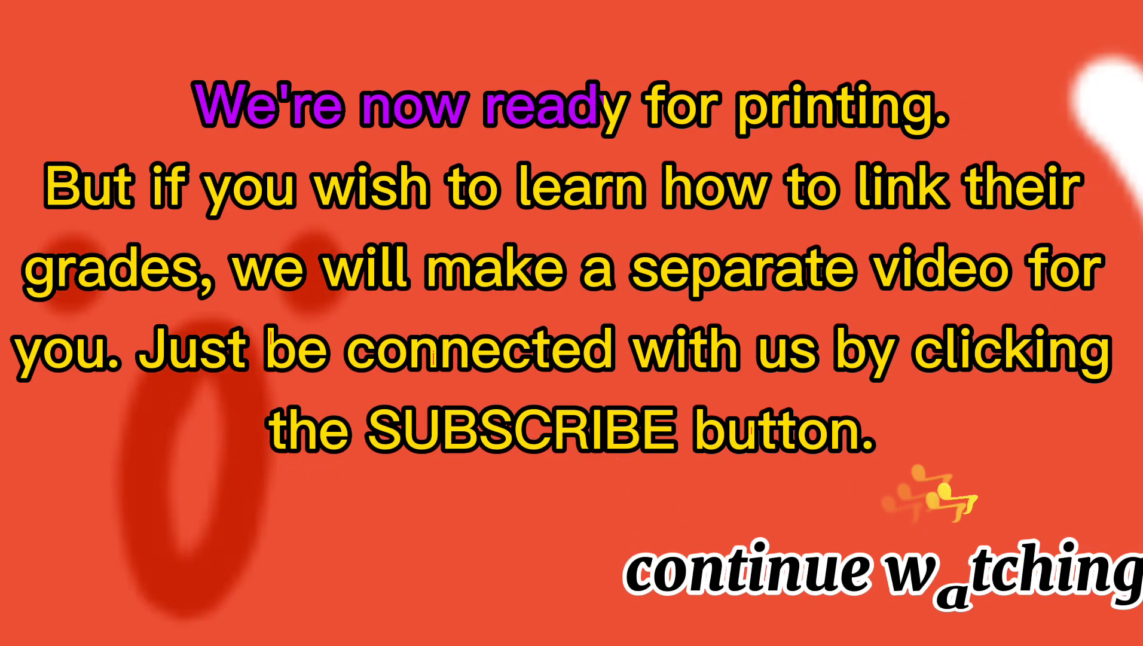